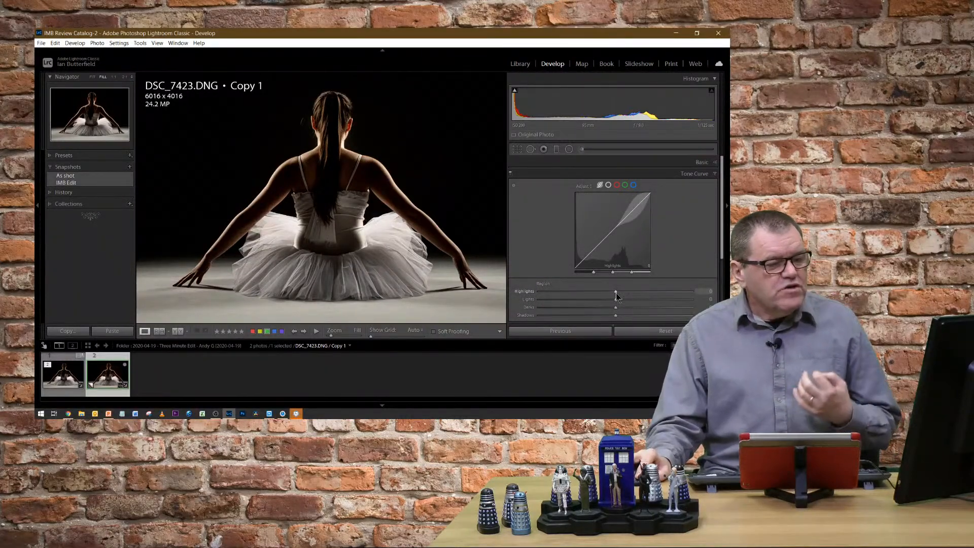
Try the parametric tone curve with Highlights at -3, Lights at -4 and Darks at +30, resetting each region to 0.
drag(616, 292, 611, 293)
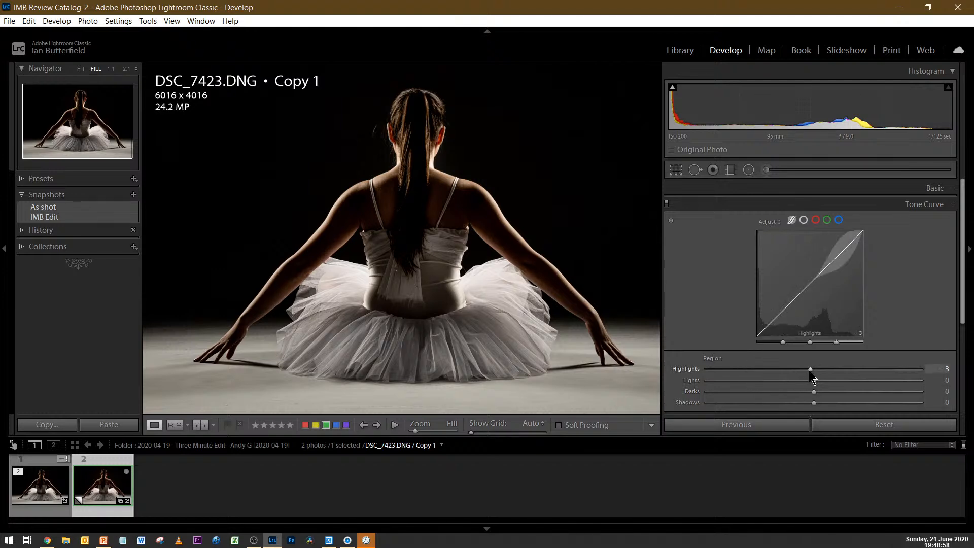
mouse_move(793, 371)
mouse_down()
mouse_move(767, 369)
mouse_move(874, 369)
mouse_move(752, 382)
mouse_move(809, 382)
mouse_up()
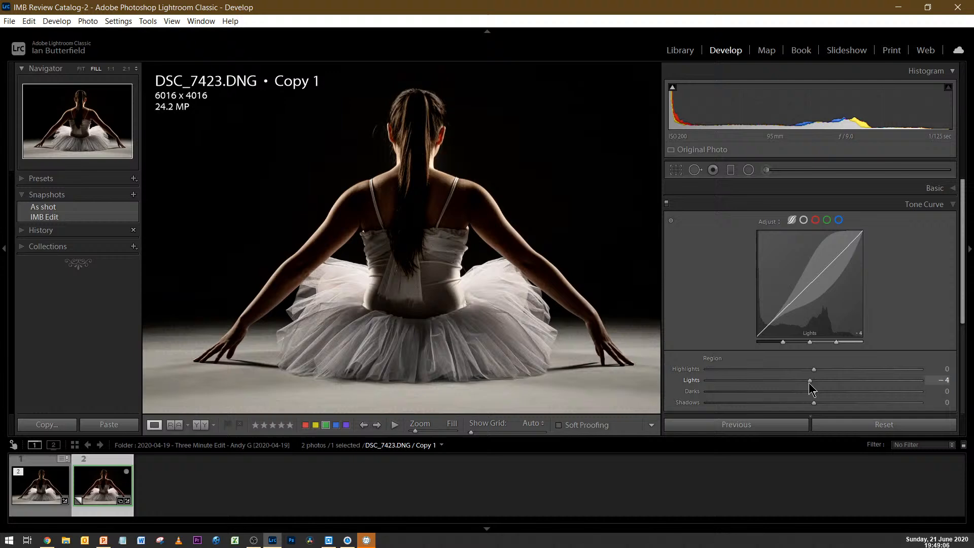
double_click(695, 380)
drag(814, 391, 847, 387)
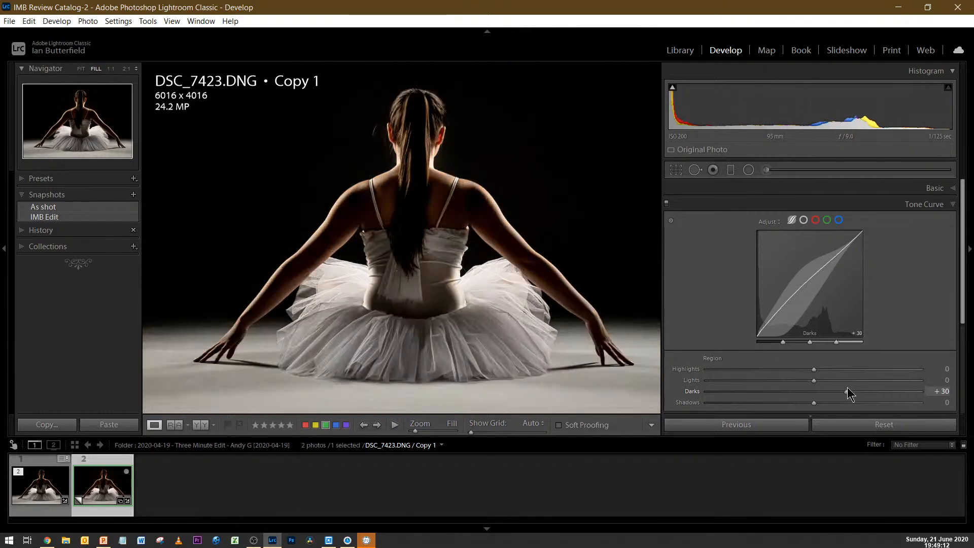
double_click(692, 391)
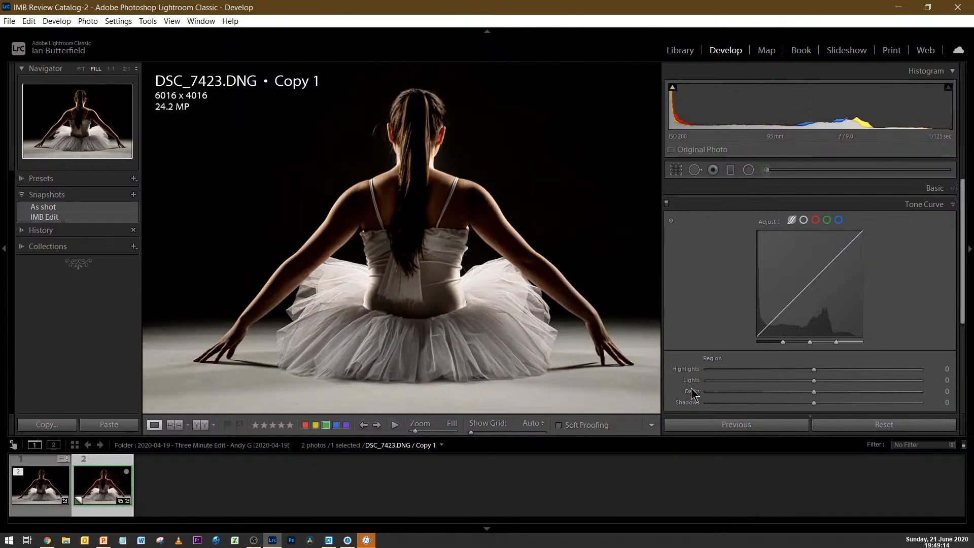
Try an S-shaped point curve with points at 67/48 and 183/193, then restore the Linear curve.
click(803, 220)
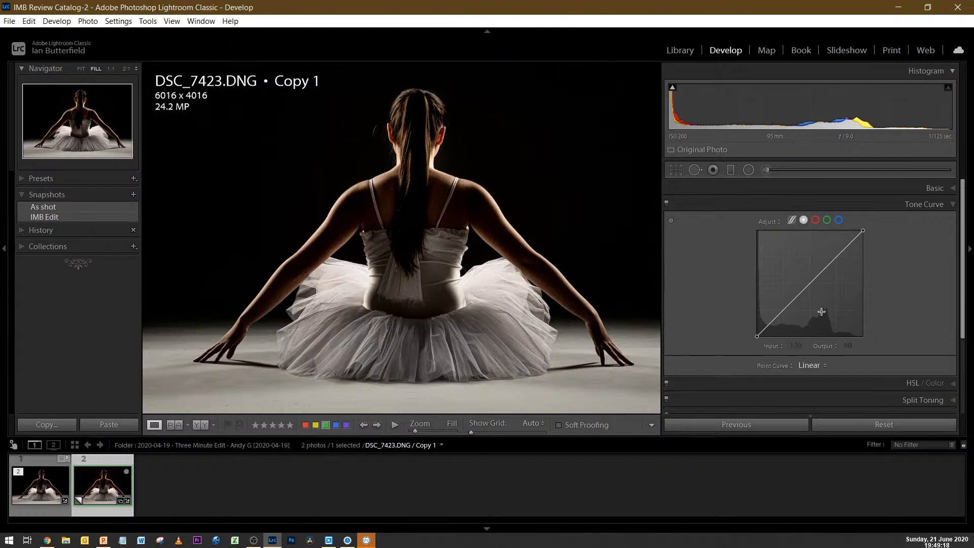
drag(787, 308, 786, 318)
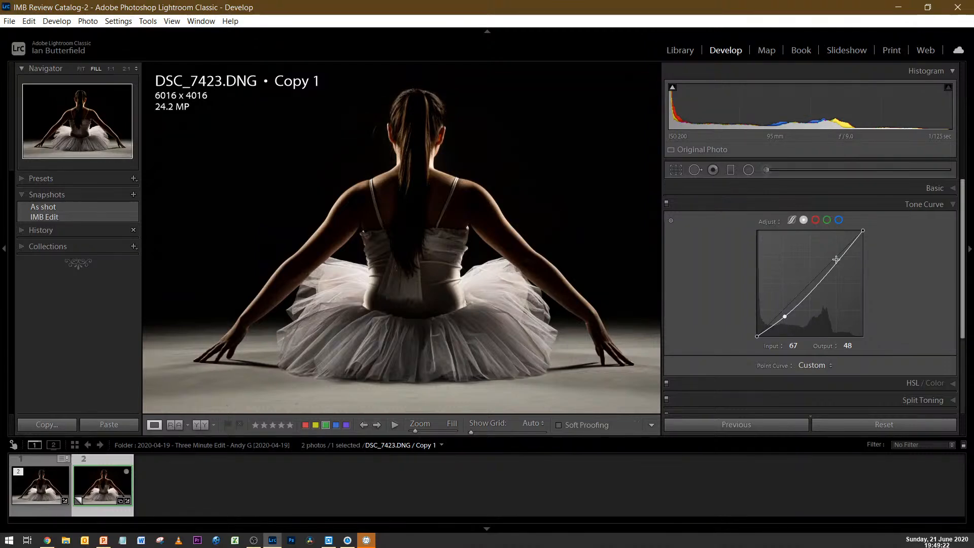
drag(838, 265, 833, 256)
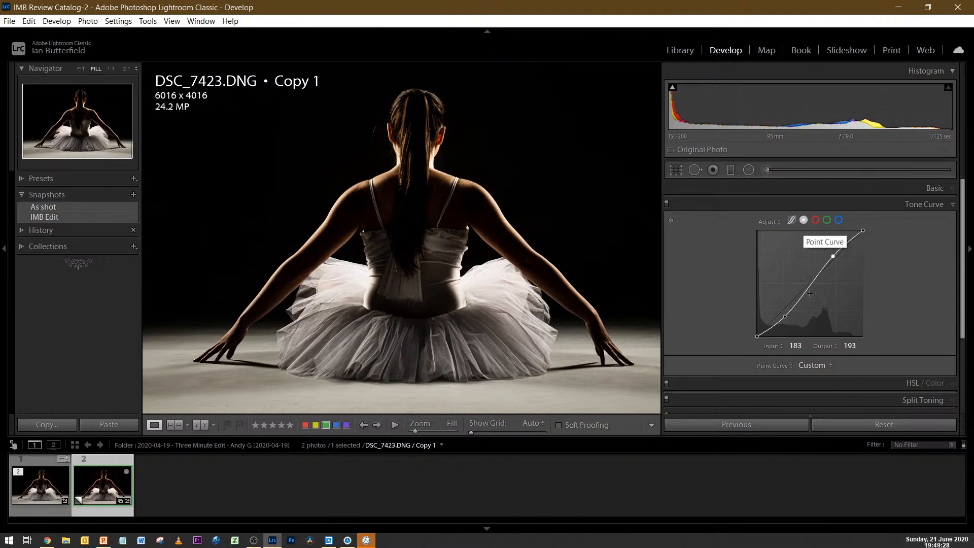
click(823, 365)
click(820, 382)
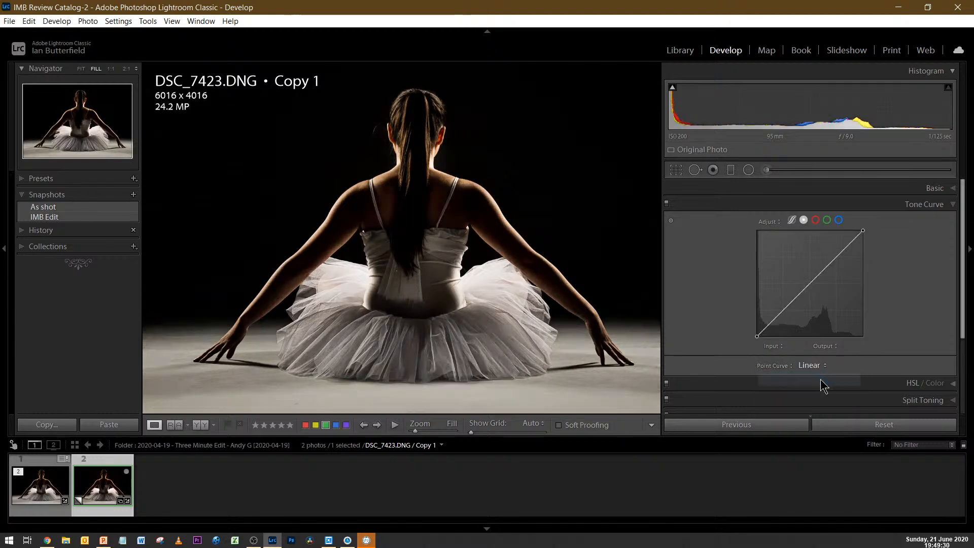
Try the red channel curve with its midtone point lowered to 175/102 and raised to 121/148, then remove the point.
click(816, 222)
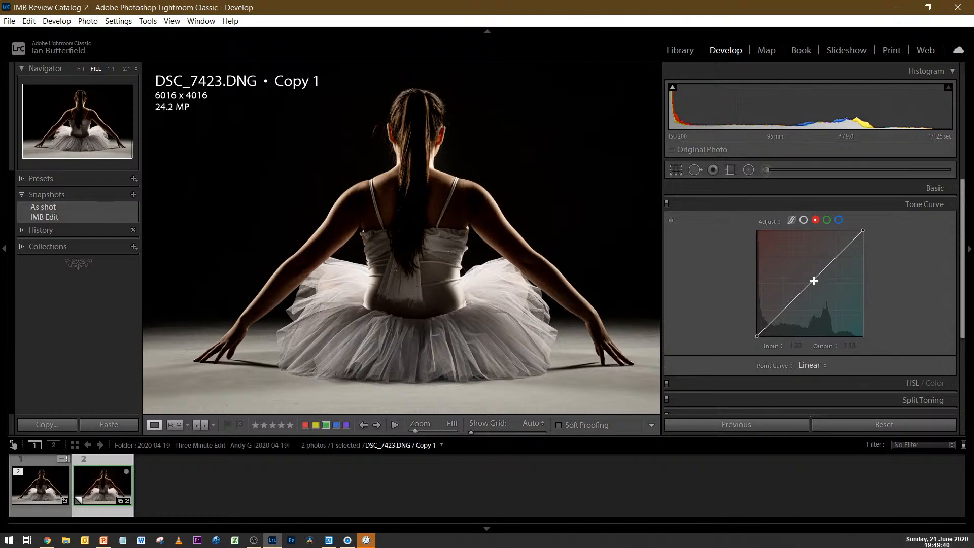
drag(813, 280, 832, 297)
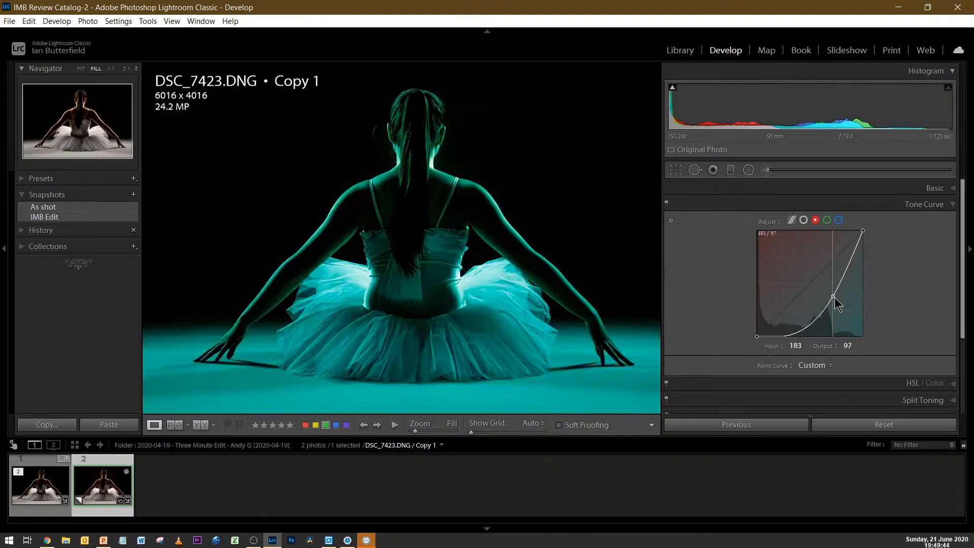
drag(834, 299, 832, 297)
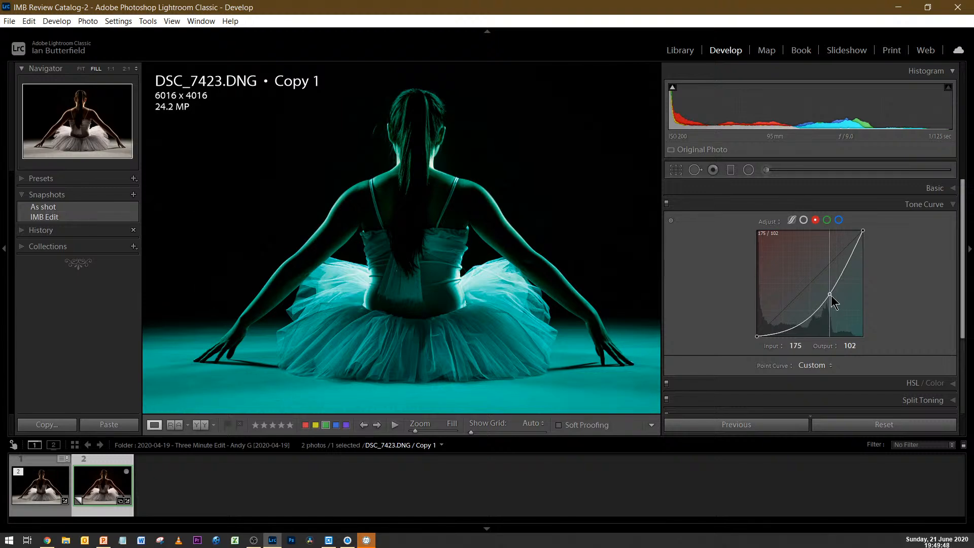
drag(831, 296, 808, 276)
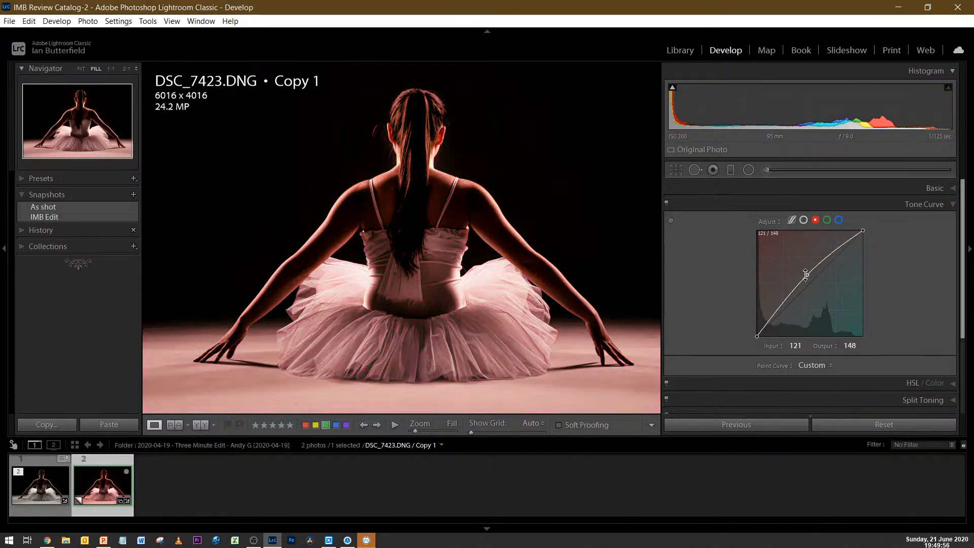
double_click(805, 275)
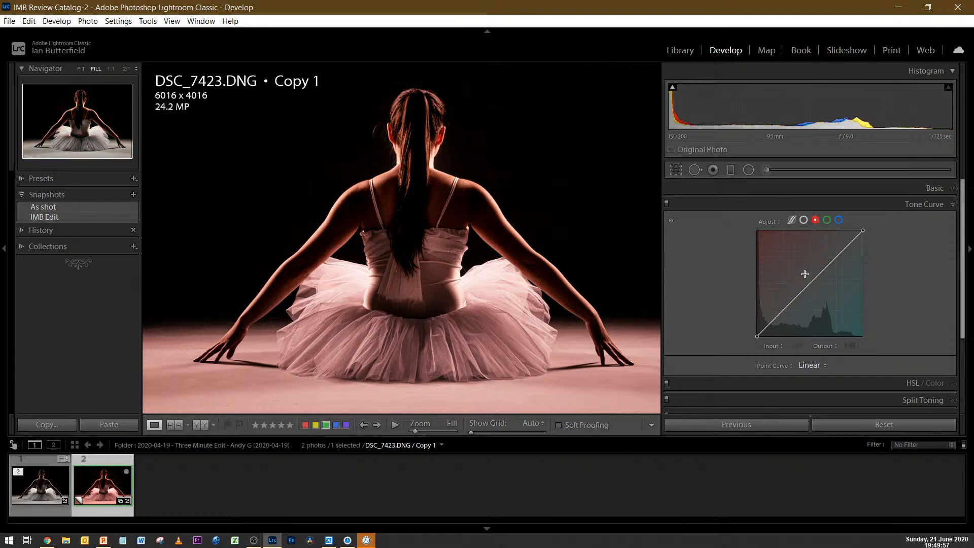
Try raising the green channel curve's midtones to about 111/152, then remove the added point.
click(827, 221)
mouse_move(812, 282)
mouse_down()
mouse_move(825, 299)
mouse_move(804, 275)
mouse_up()
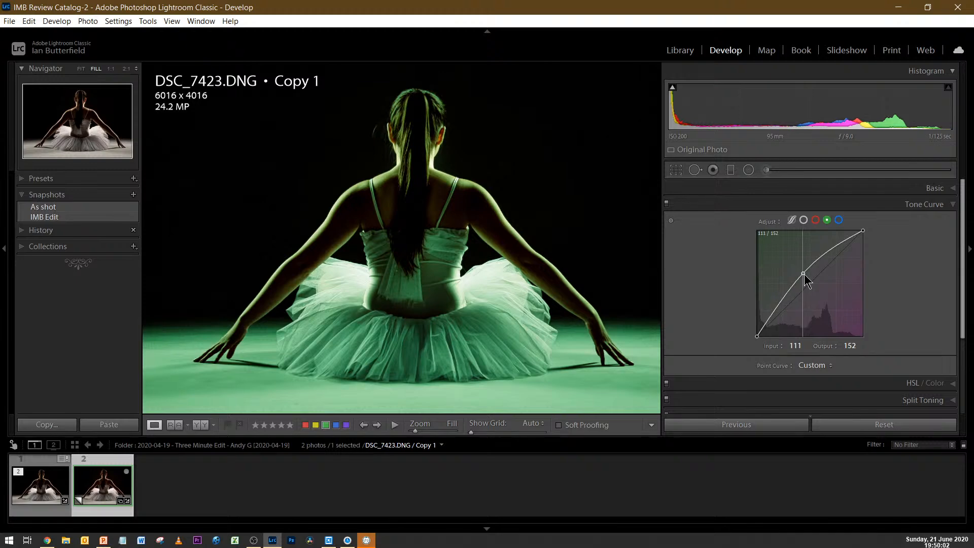
double_click(804, 275)
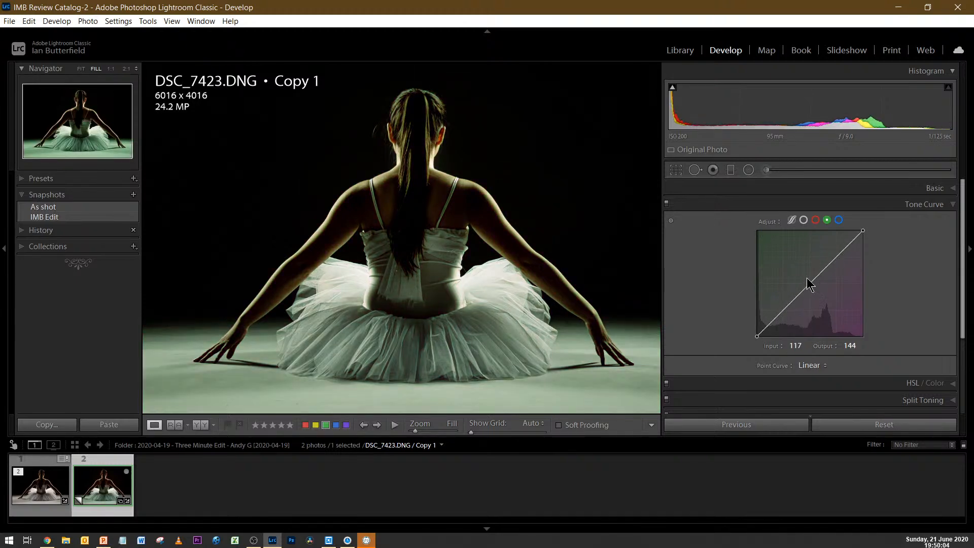
Try lowering the blue channel curve's midtones to 146/125, then restore the Linear curve.
click(838, 222)
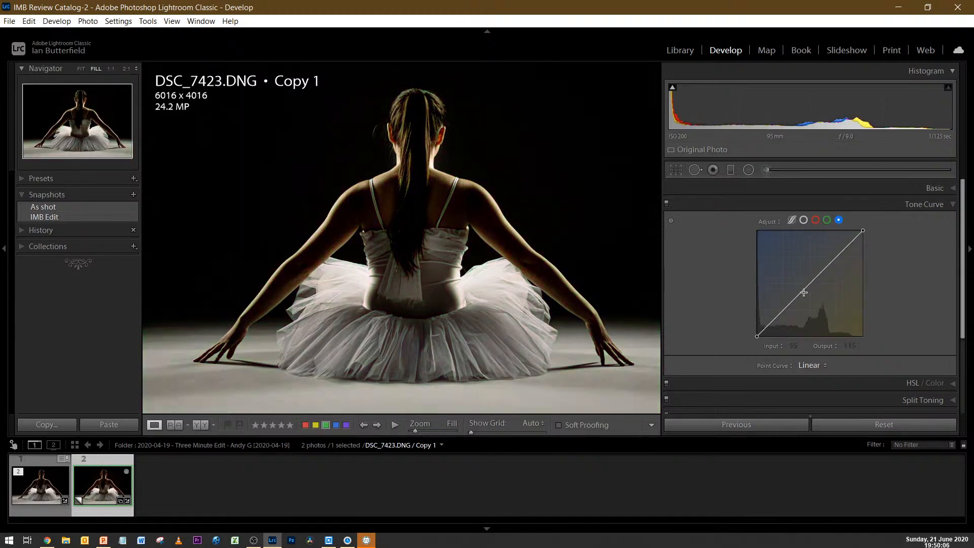
mouse_move(803, 290)
mouse_down()
mouse_move(804, 276)
mouse_move(822, 293)
mouse_up()
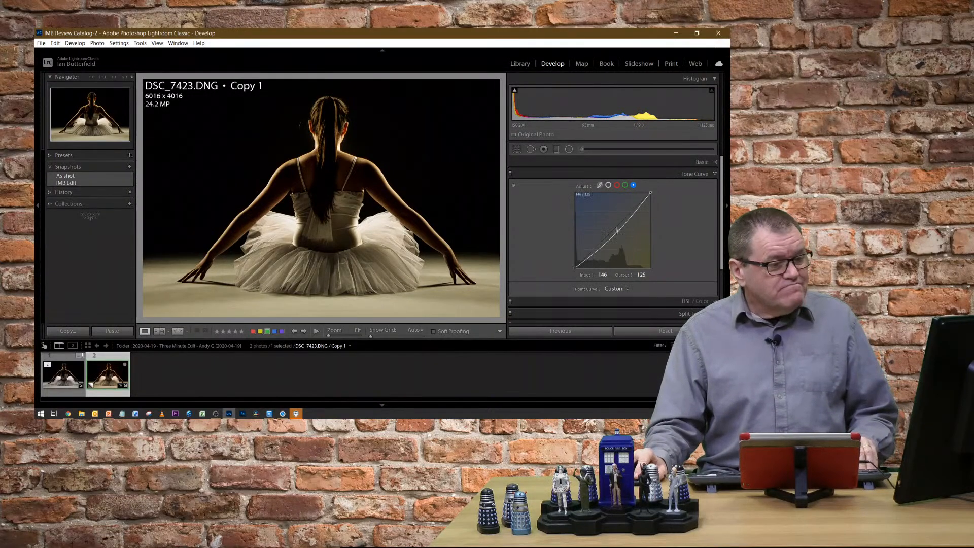
click(615, 288)
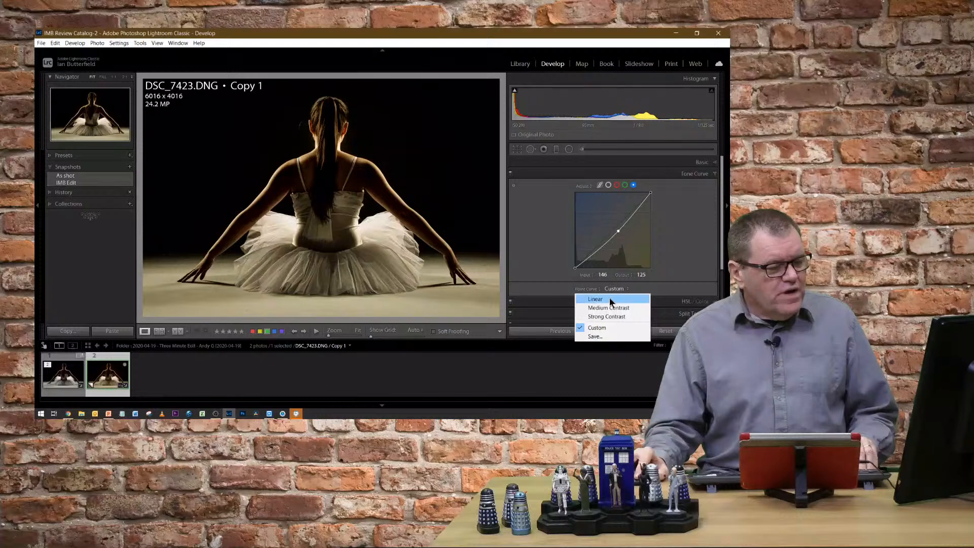
click(609, 297)
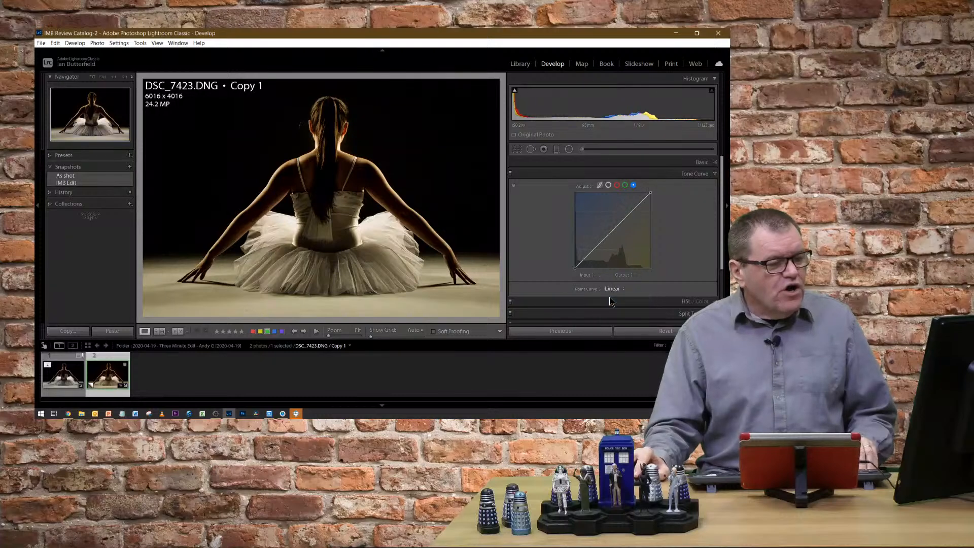
Collapse the tone curve settings and set up the Adjustment Brush with Hue at about 59.7 and Flow at 94.
click(715, 175)
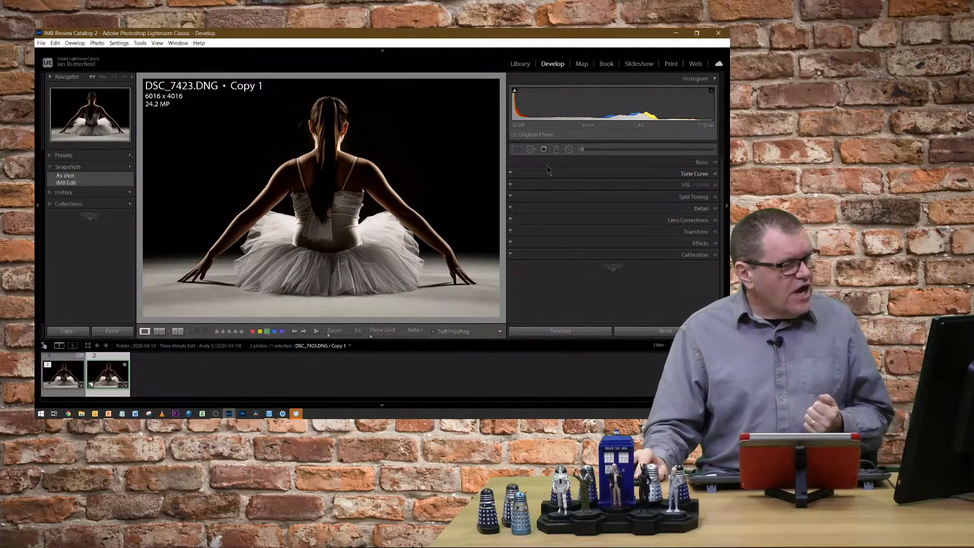
click(582, 149)
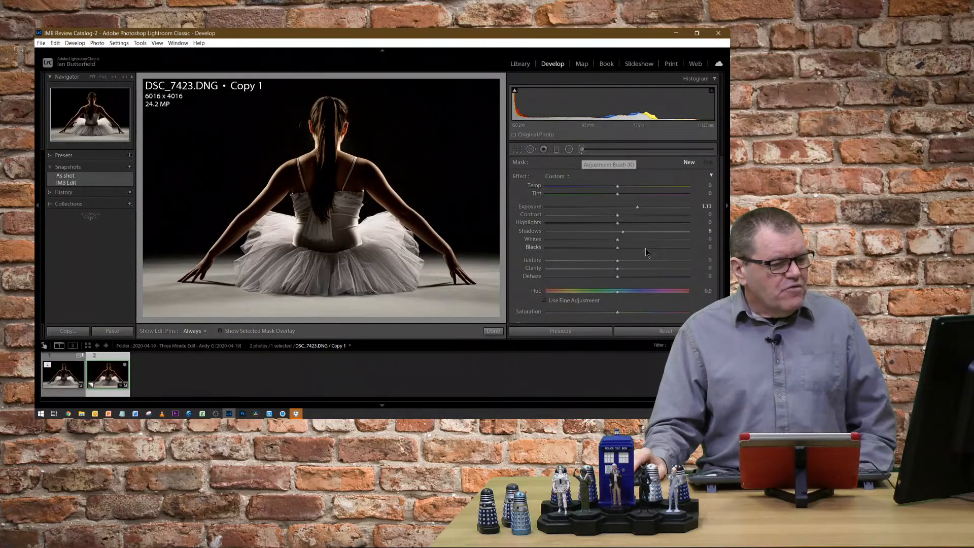
scroll(647, 252, down, 2)
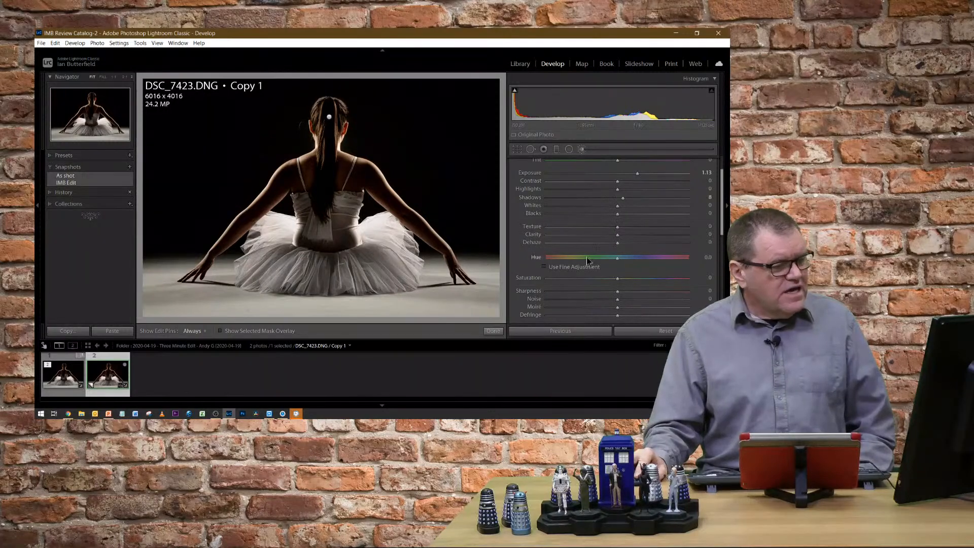
drag(618, 262, 641, 258)
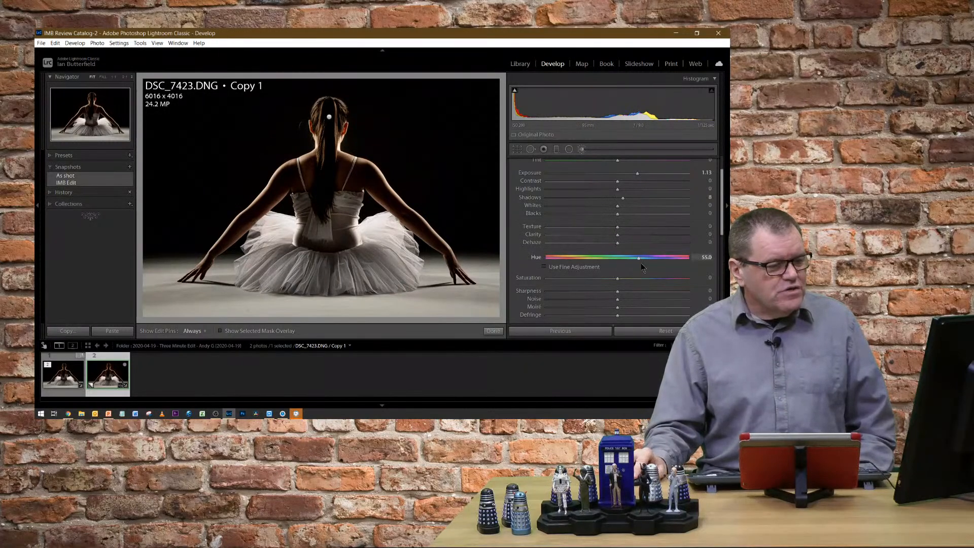
scroll(588, 271, down, 5)
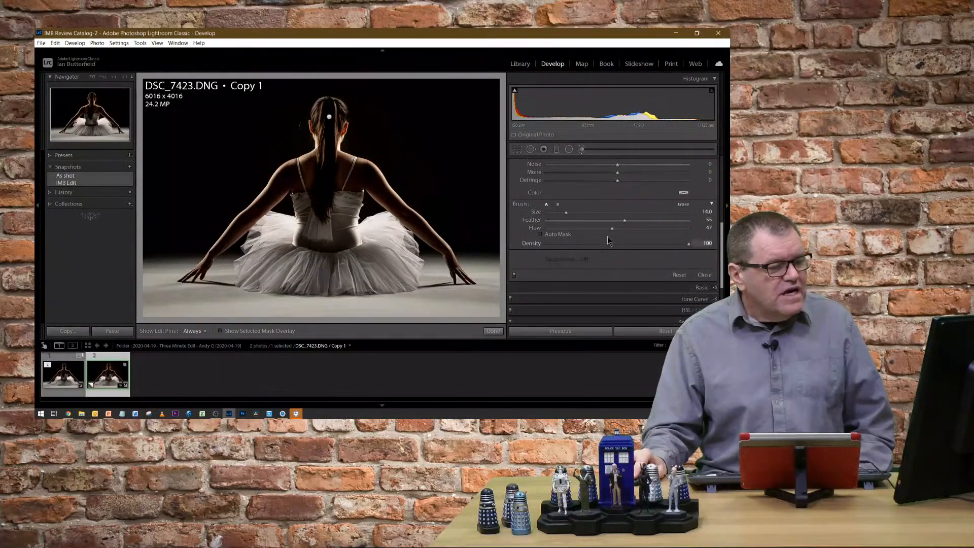
drag(652, 238, 680, 239)
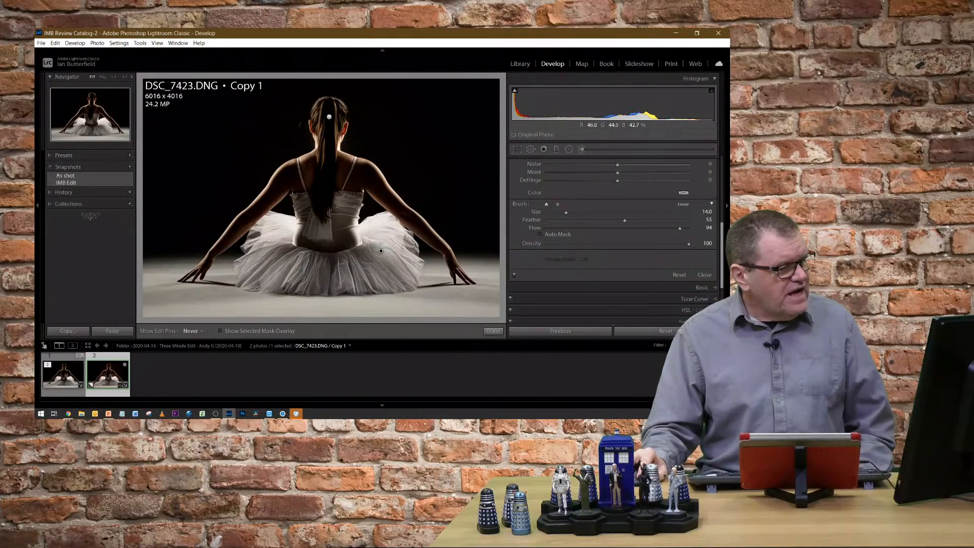
Brush the hue adjustment over the right side of the dancer's tutu and reset the mask's Exposure and Shadows to 0.
drag(379, 251, 368, 231)
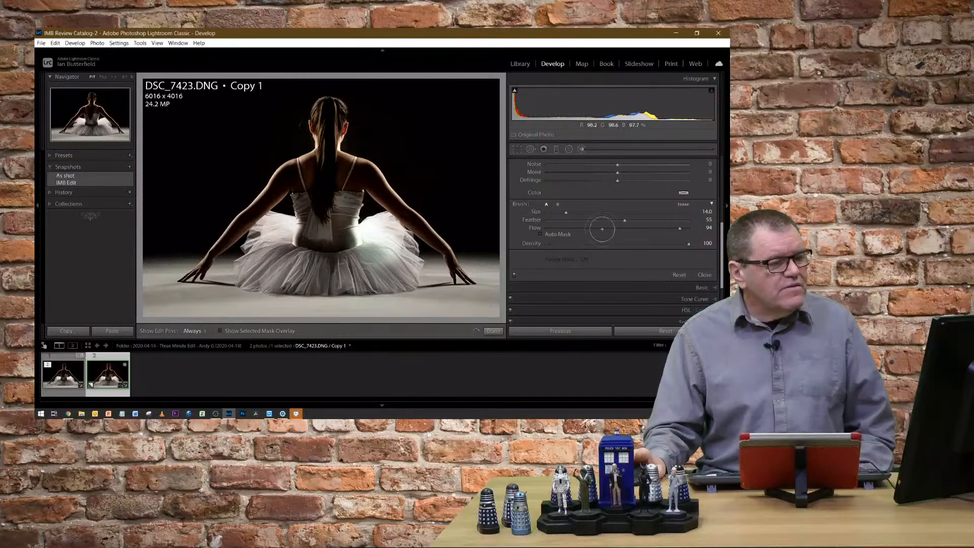
scroll(643, 258, up, 5)
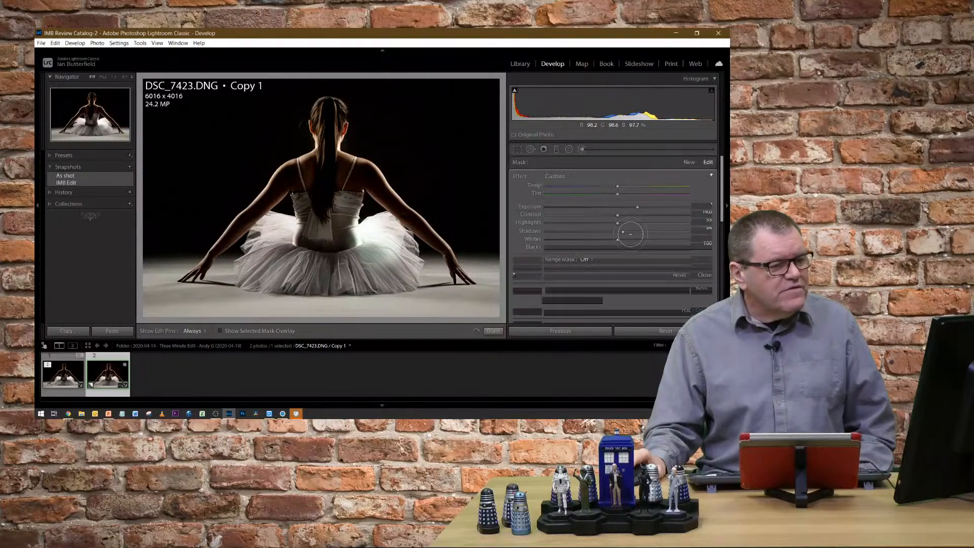
double_click(529, 207)
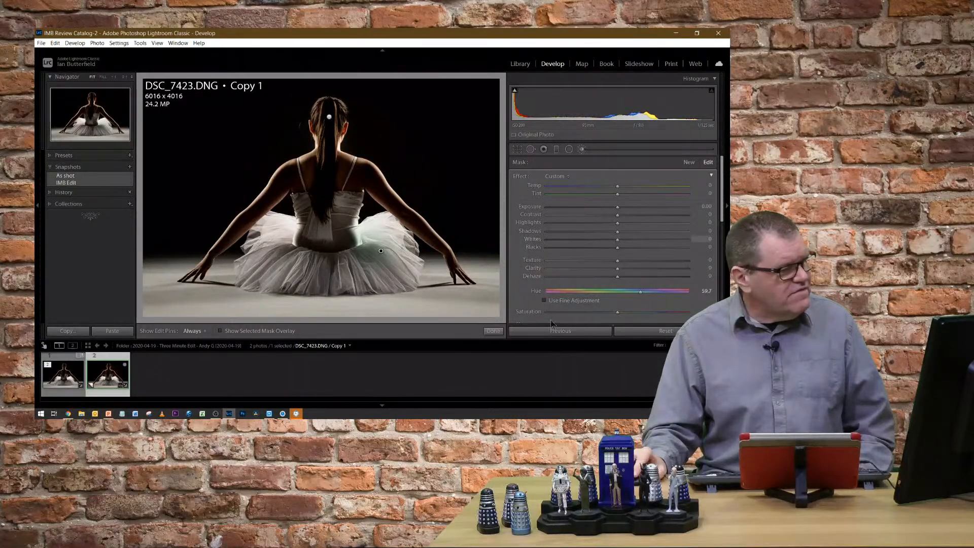
Toggle the edit pins to inspect the tutu's tint, then set the brush mask's Hue to about 38.2.
key(h)
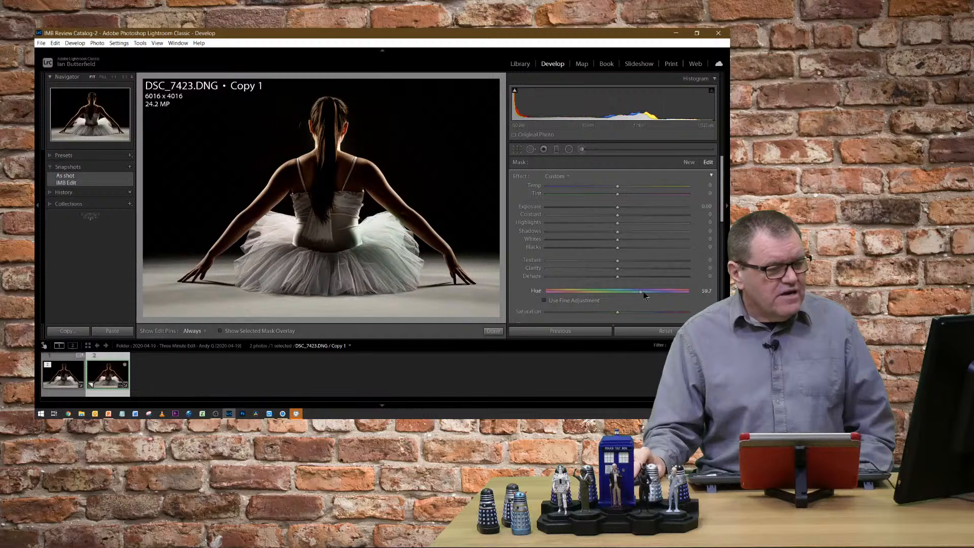
key(h)
key(h)
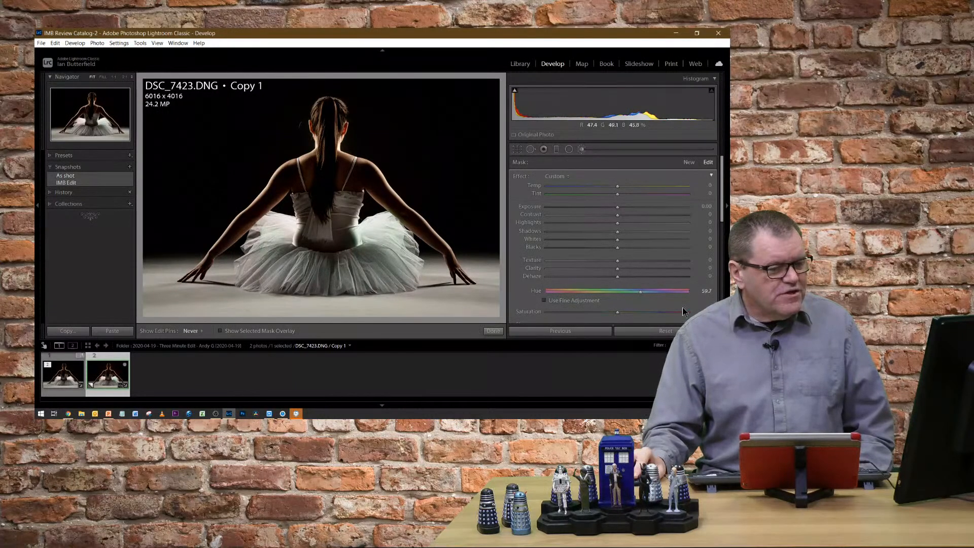
key(h)
mouse_move(640, 293)
mouse_down()
mouse_move(555, 292)
mouse_move(632, 293)
mouse_up()
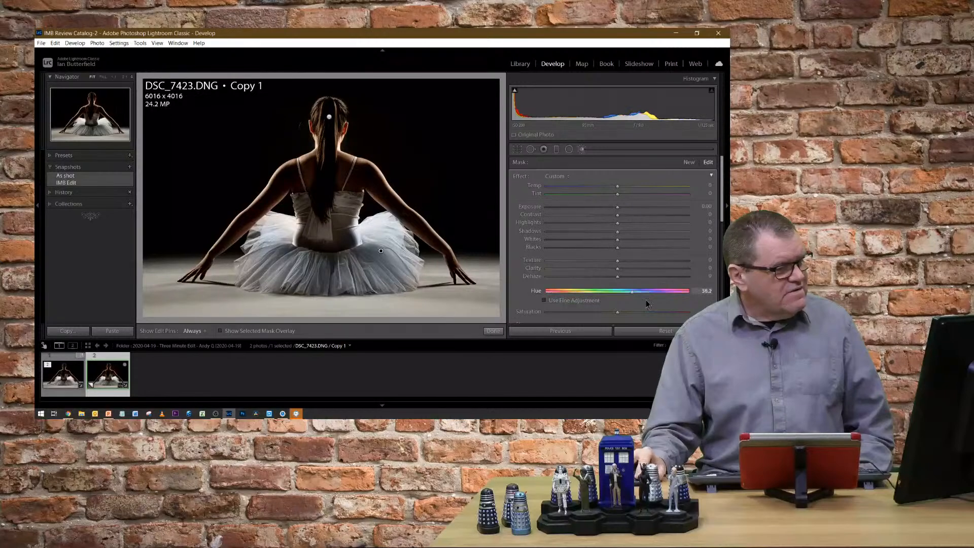
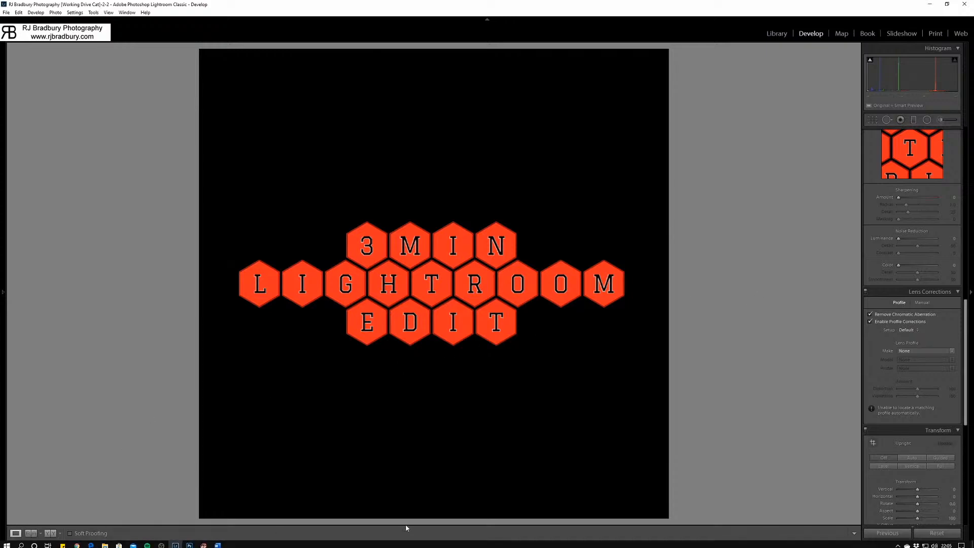
Open the dusty rally car photo for editing, check the car up close and hide the photo info overlay.
mouse_move(449, 547)
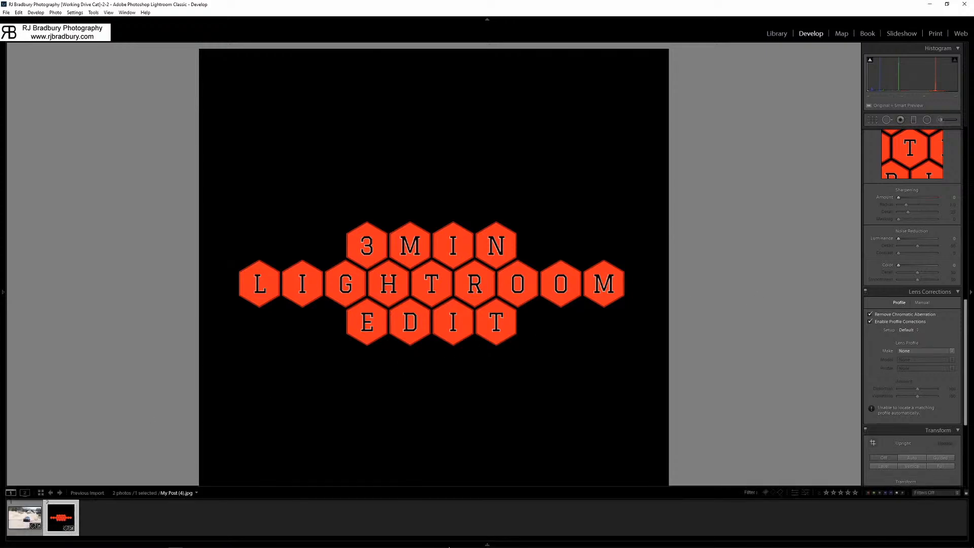
click(24, 517)
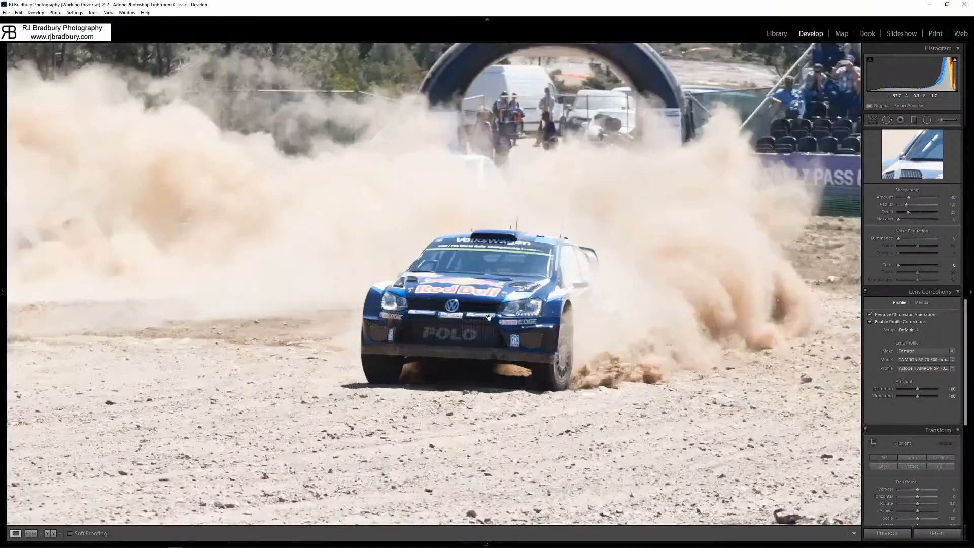
click(490, 324)
click(490, 318)
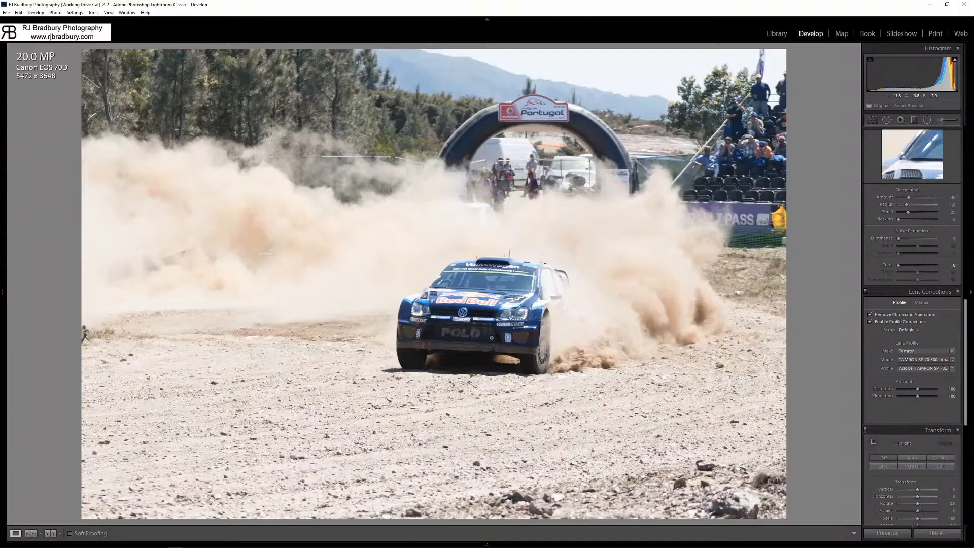
key(i)
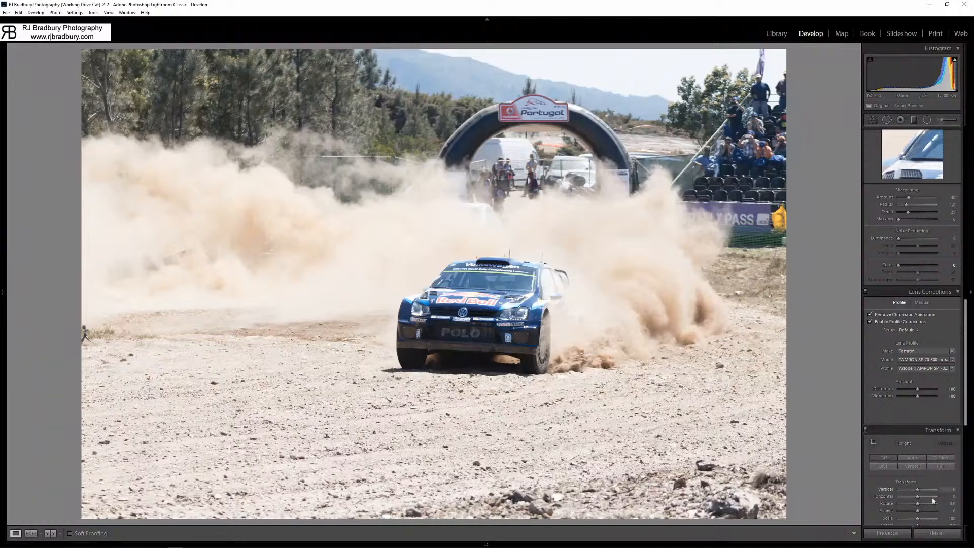
Reset all develop settings of the rally car photo and choose the Adobe Standard profile.
click(940, 532)
scroll(912, 254, up, 10)
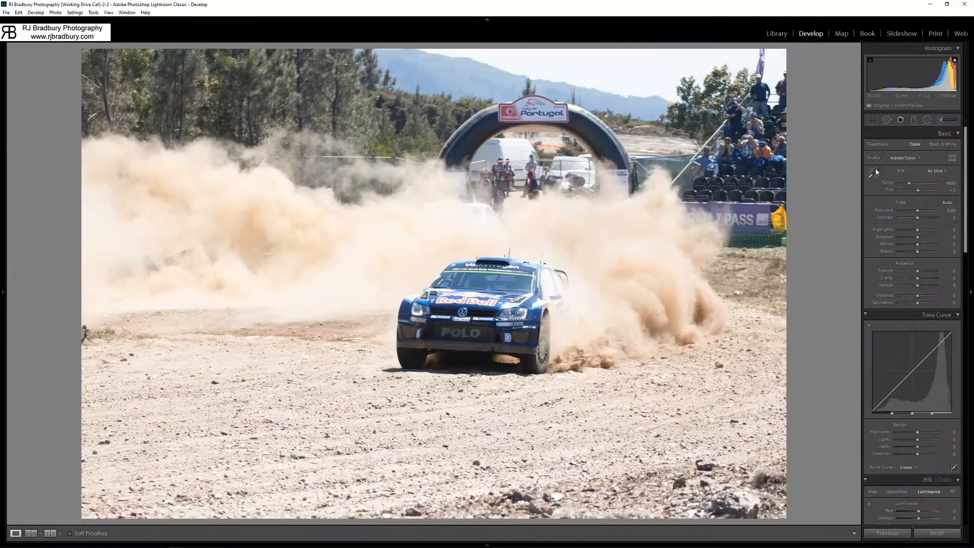
click(904, 158)
click(902, 185)
Enable lens profile corrections and chromatic aberration removal, set Color noise reduction to 0, and inspect the car and dust up close.
scroll(913, 304, down, 10)
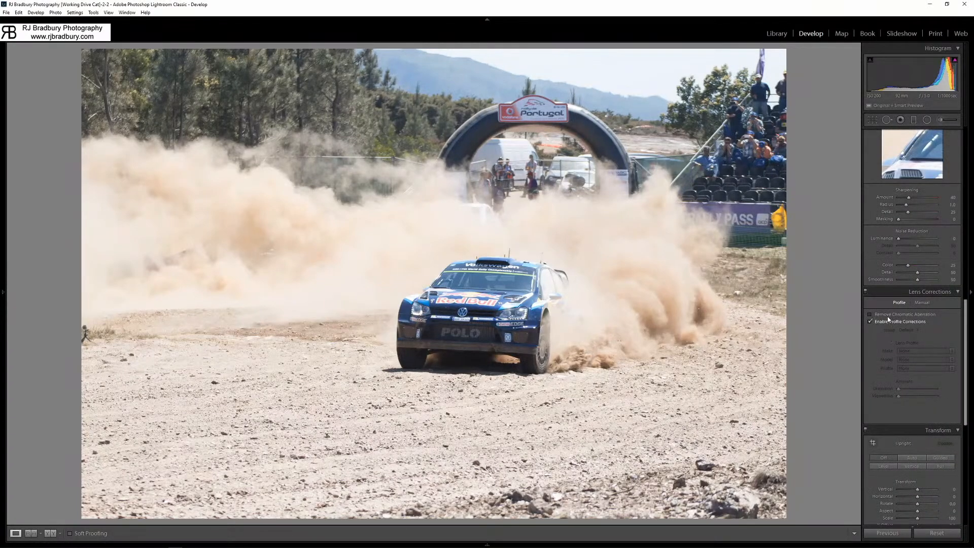
click(889, 315)
drag(907, 265, 896, 265)
click(469, 341)
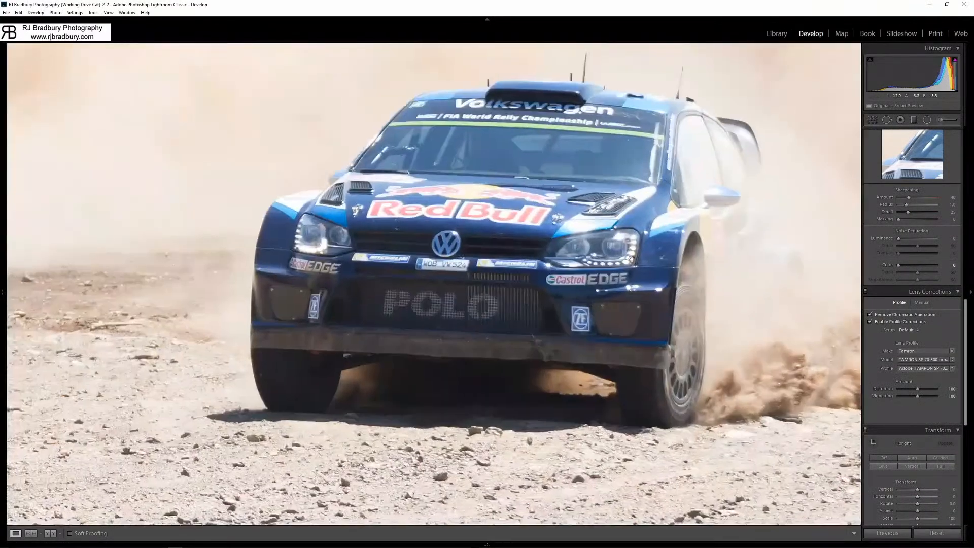
drag(681, 256, 285, 263)
drag(250, 224, 404, 369)
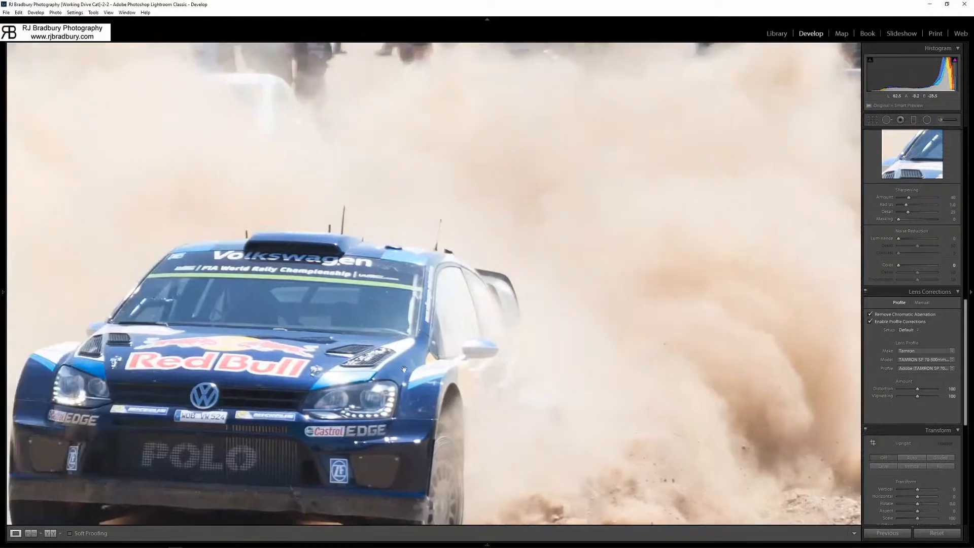
click(404, 369)
Set the photo's Exposure to -0.10.
scroll(893, 282, up, 10)
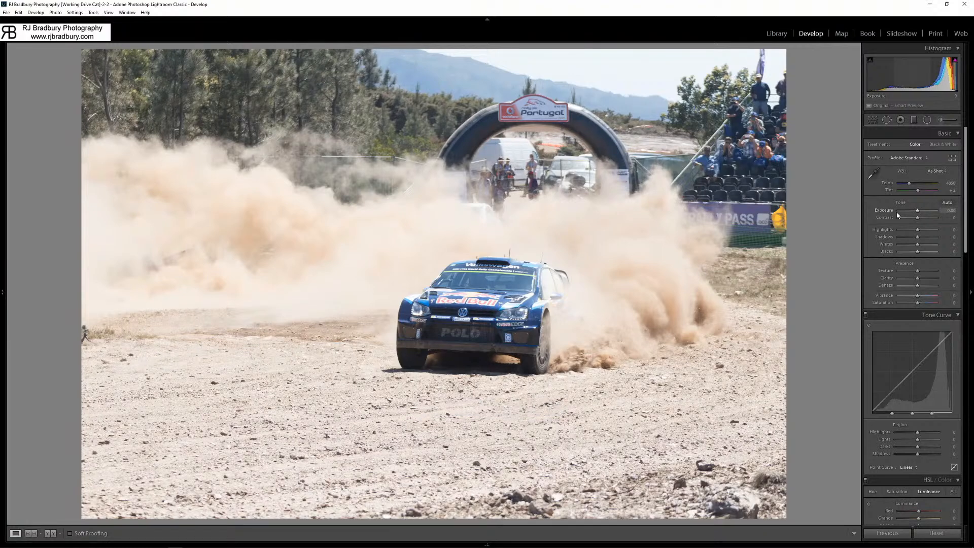
key(minus)
key(minus)
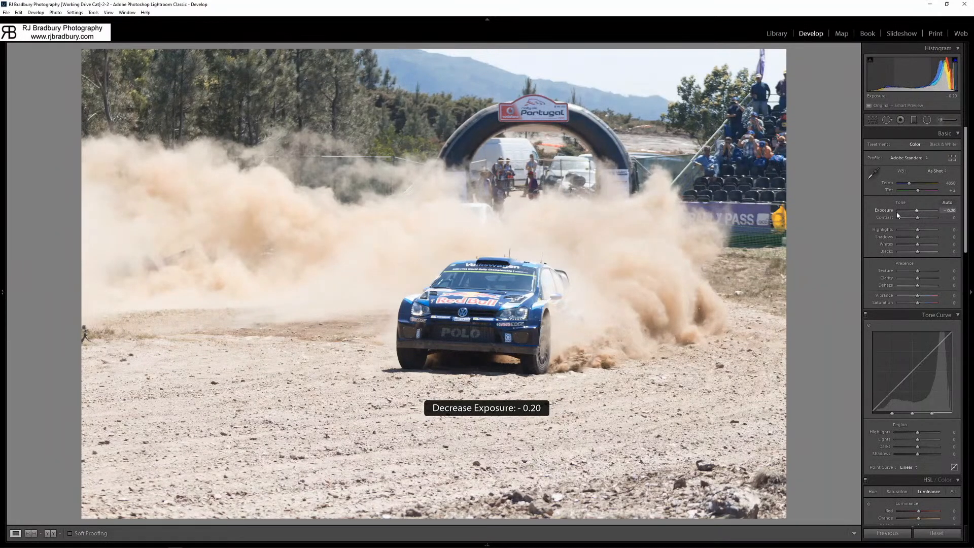
key(plus)
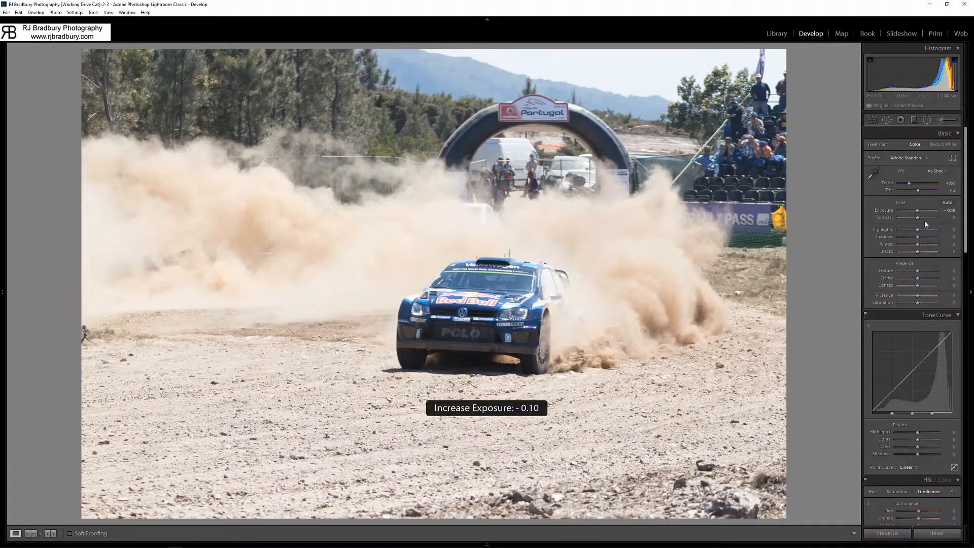
Warm the white balance by setting Temp to 5700 and Tint to -1, then check the car up close.
click(912, 186)
click(911, 187)
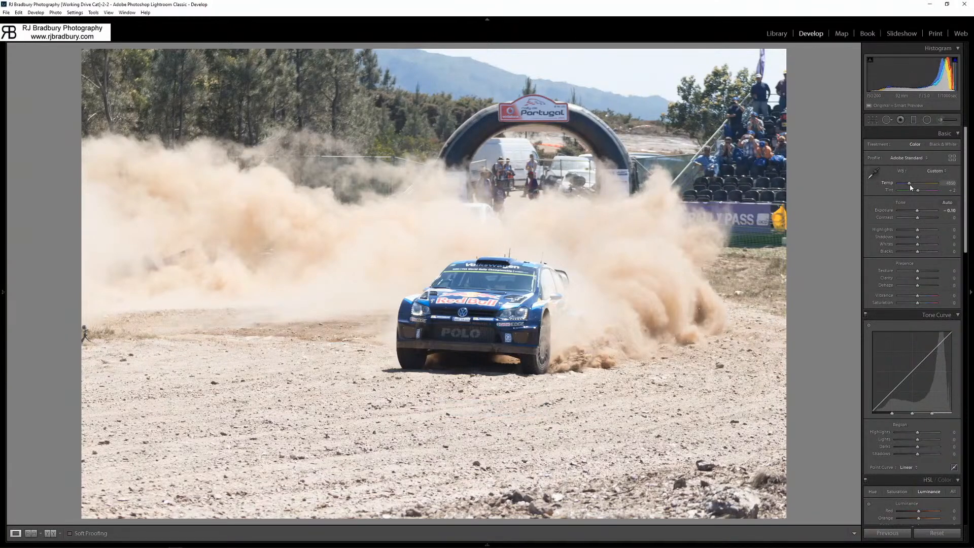
drag(912, 187, 913, 183)
click(950, 190)
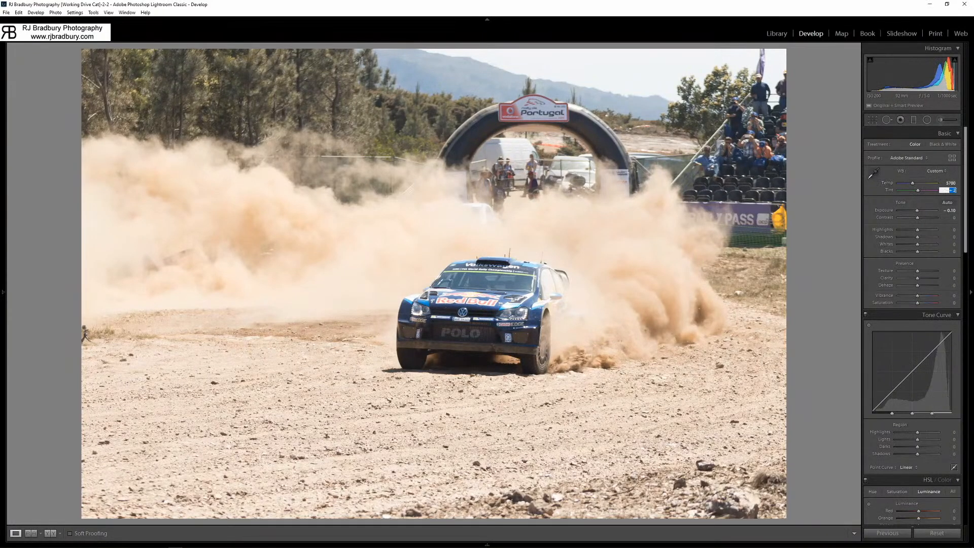
text(-1)
key(Return)
click(484, 311)
click(484, 311)
Shape the tone curve with Highlights -6, Lights +8, Darks +10 and Shadows -22.
scroll(928, 283, down, 3)
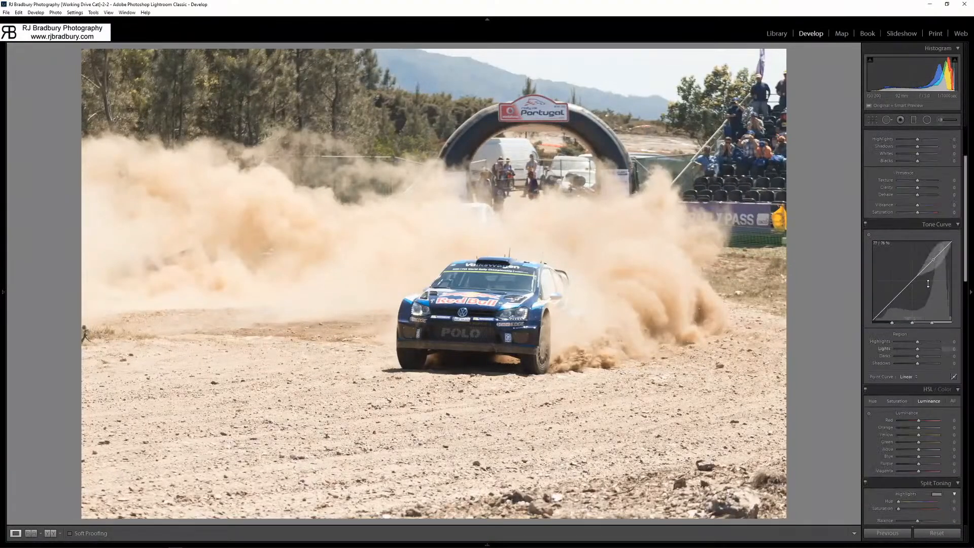
drag(914, 278, 918, 272)
drag(885, 308, 910, 279)
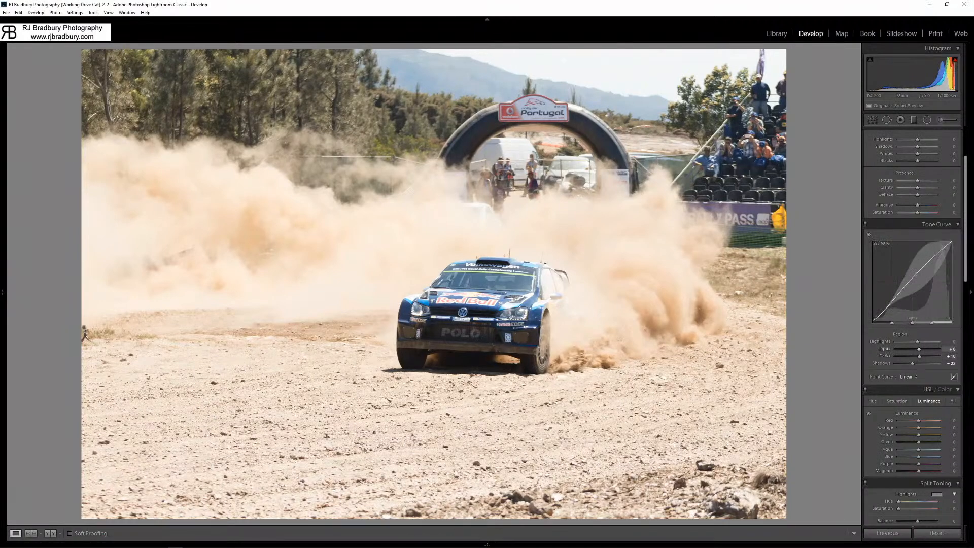
drag(917, 341, 915, 342)
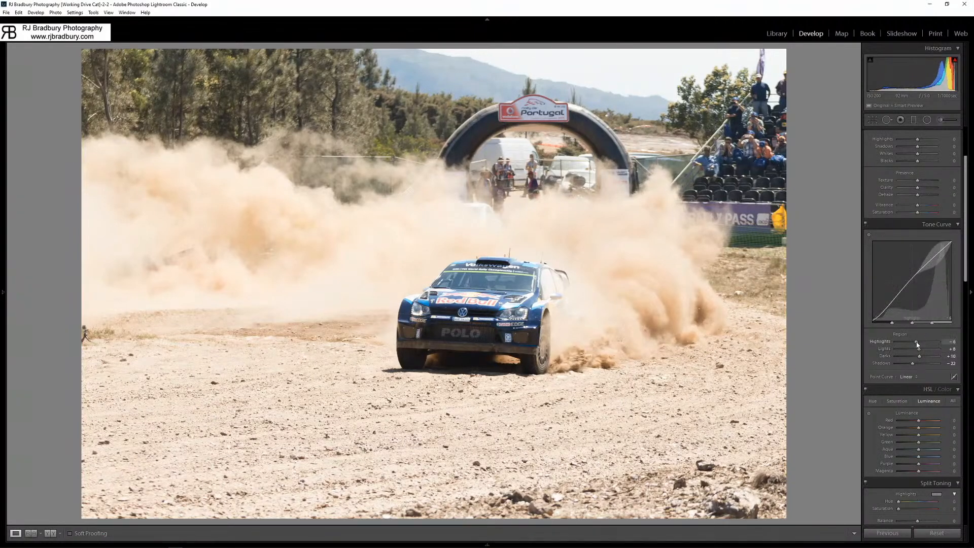
Set the basic Highlights to -10, Blacks to -12 and Contrast to +18, then compare the photo before and after.
scroll(910, 308, up, 3)
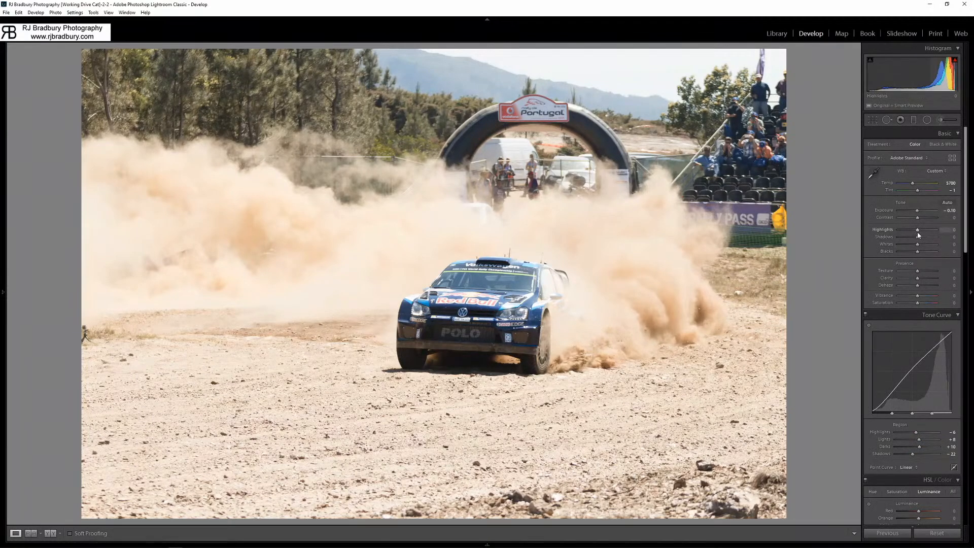
drag(914, 232, 918, 253)
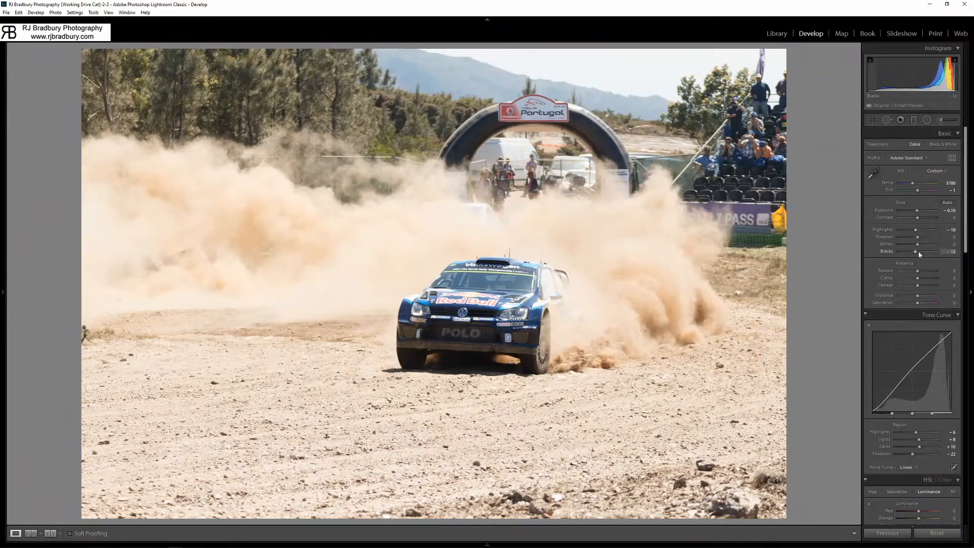
click(946, 217)
text(18)
key(Return)
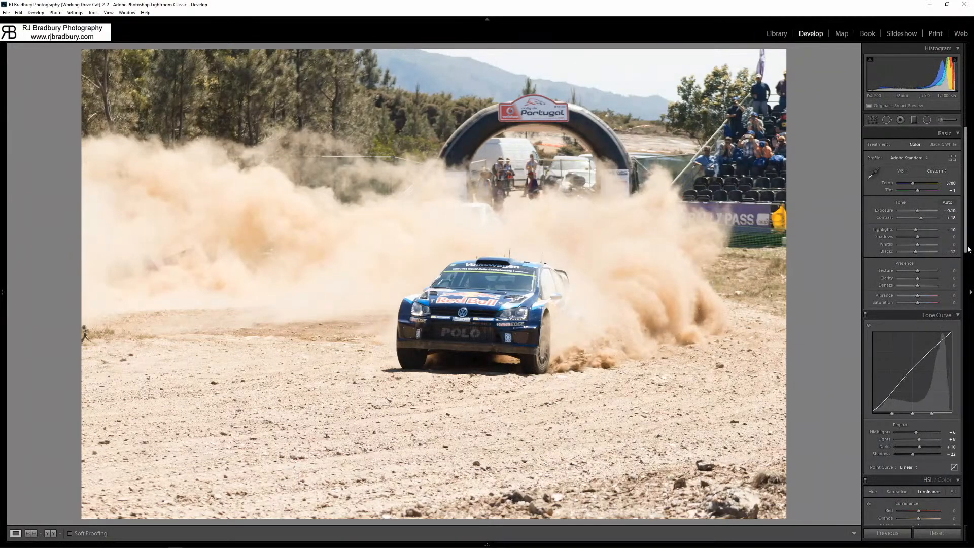
key(backslash)
key(backslash)
Try raising the basic Shadows to +40 while viewing the car up close, then reset Shadows to 0.
key(z)
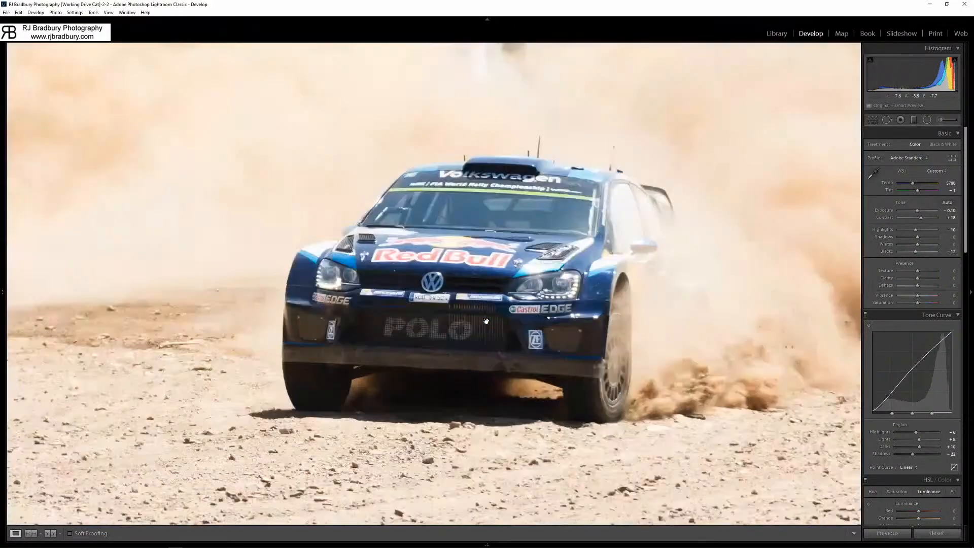
drag(918, 237, 925, 239)
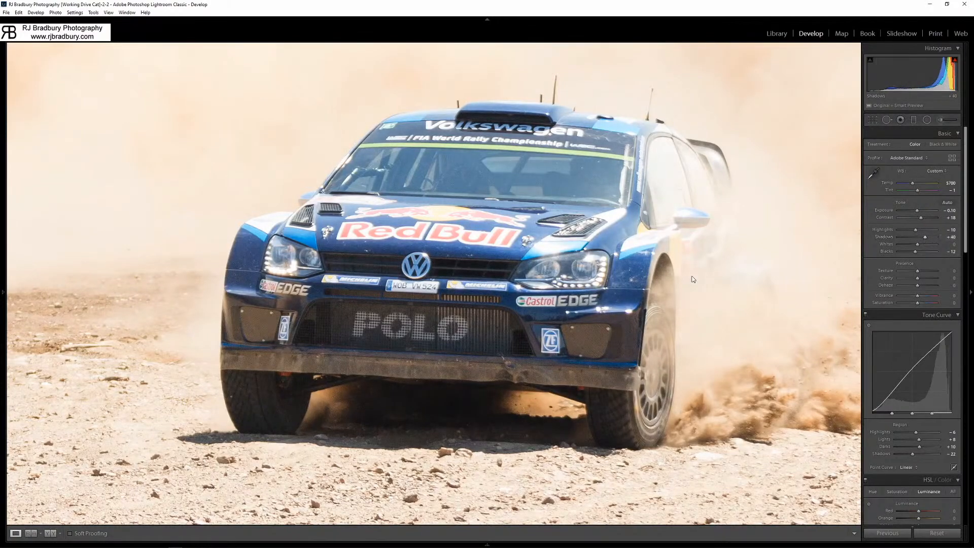
key(z)
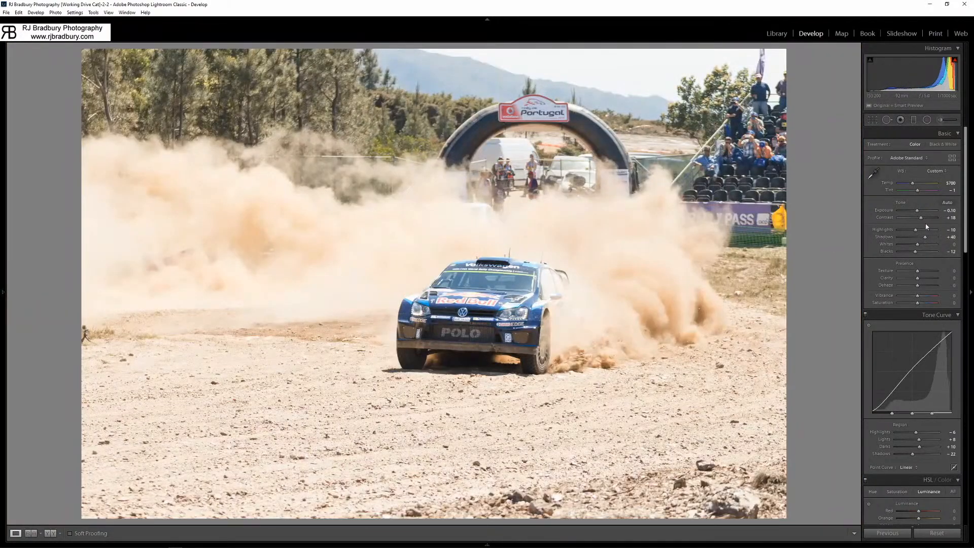
drag(924, 237, 919, 241)
double_click(919, 239)
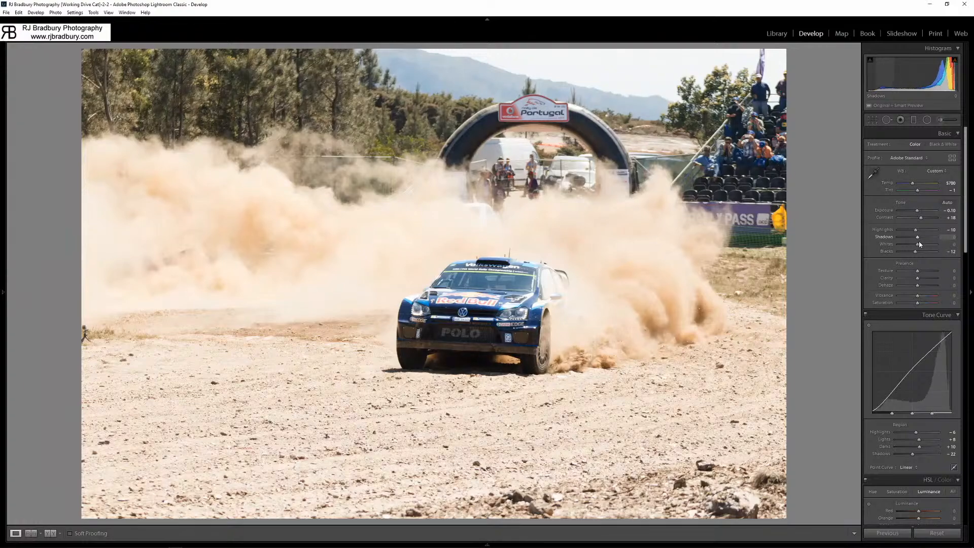
click(508, 337)
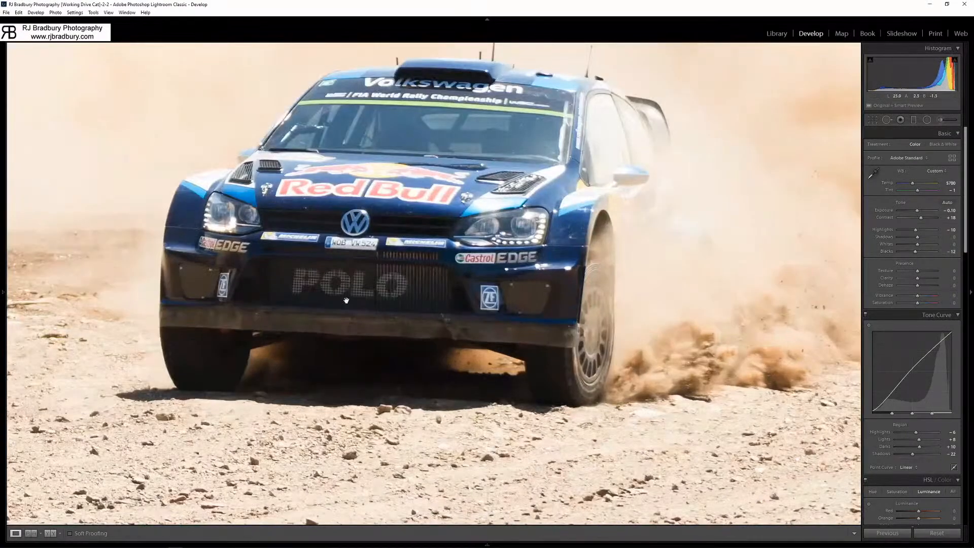
click(443, 292)
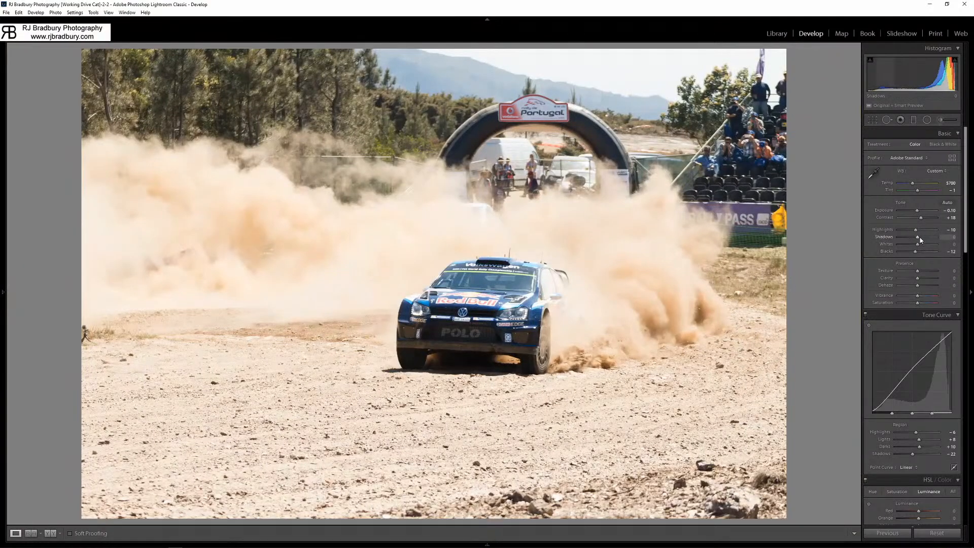
Set Whites to -3, Texture to +14, Clarity to +12 and Dehaze to +4.
click(948, 244)
text(-3)
key(Return)
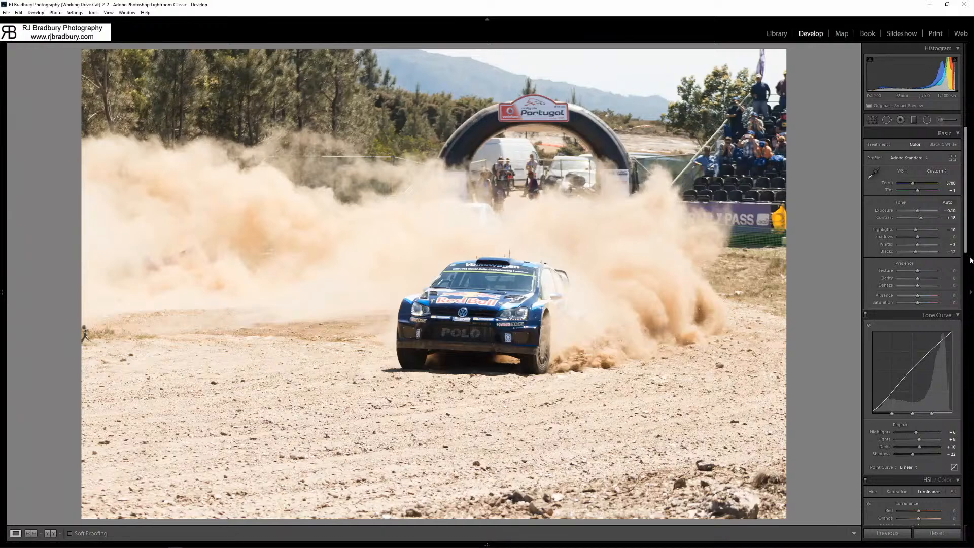
mouse_move(918, 276)
mouse_down()
mouse_move(941, 277)
mouse_move(922, 279)
mouse_move(930, 279)
mouse_move(920, 290)
mouse_up()
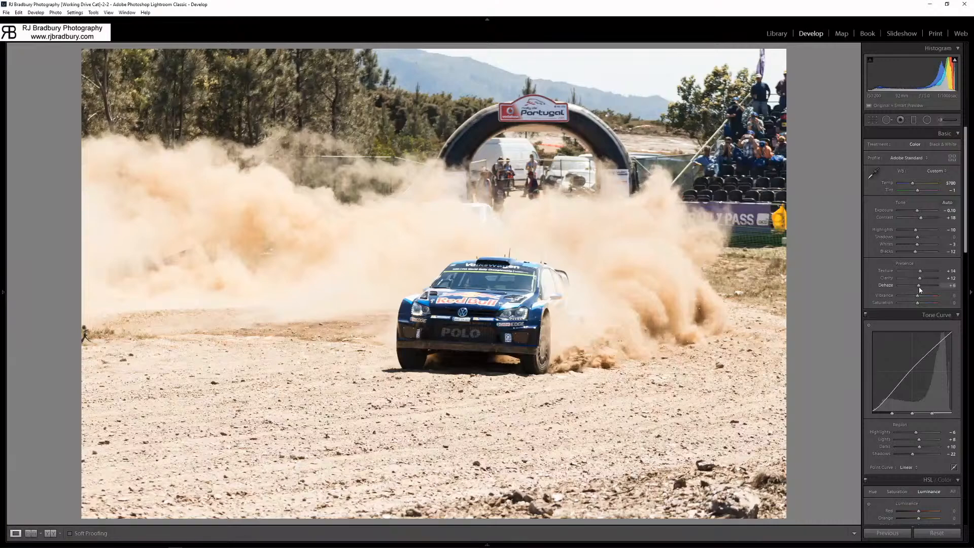
Sharpen the photo with Amount 54, Radius 1.2, Detail 50 and Masking 57, then inspect the car's detail.
scroll(920, 292, down, 10)
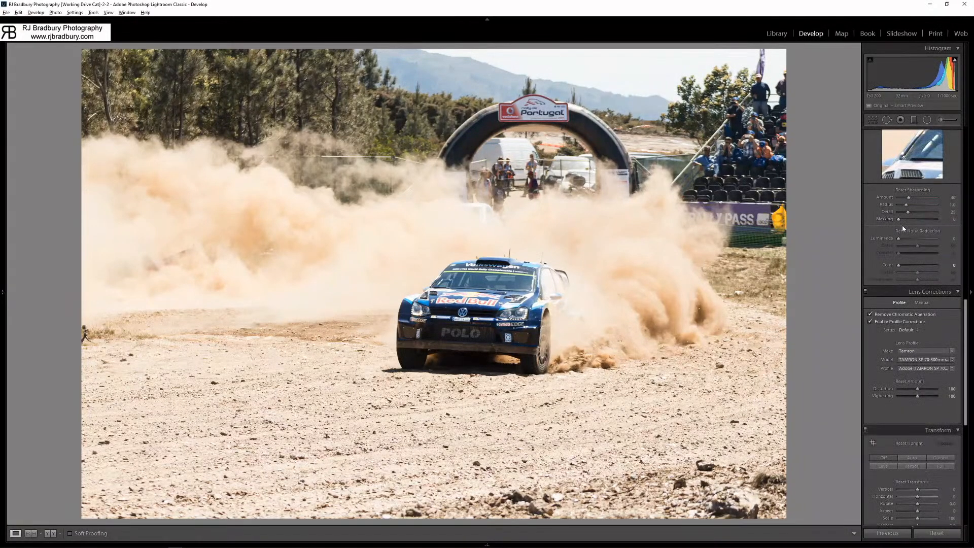
key(alt)
drag(900, 221, 909, 199)
key(alt)
click(509, 302)
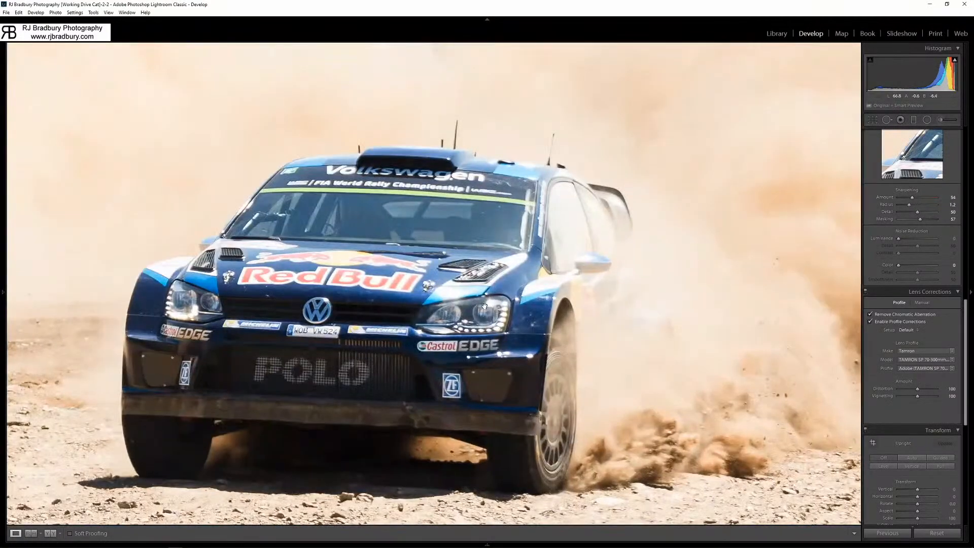
drag(484, 306, 469, 269)
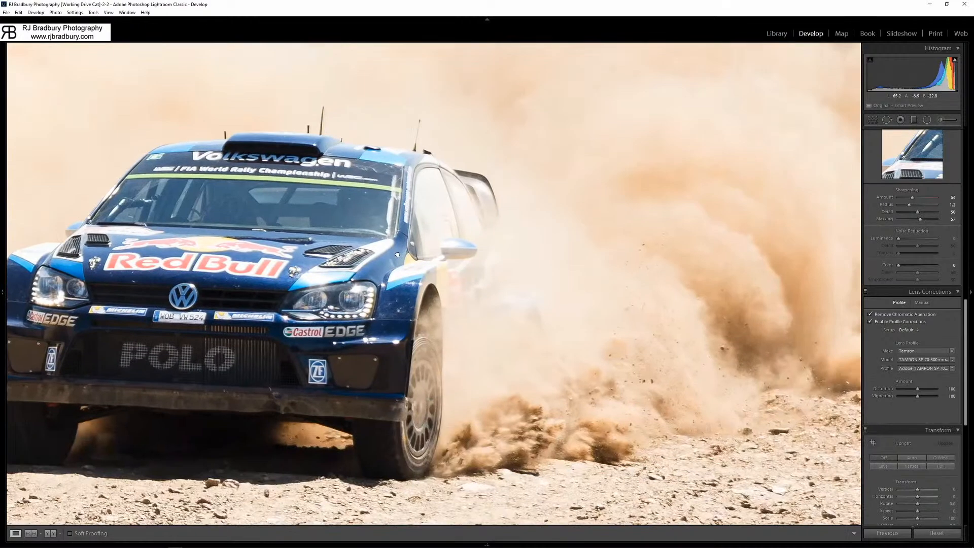
click(515, 272)
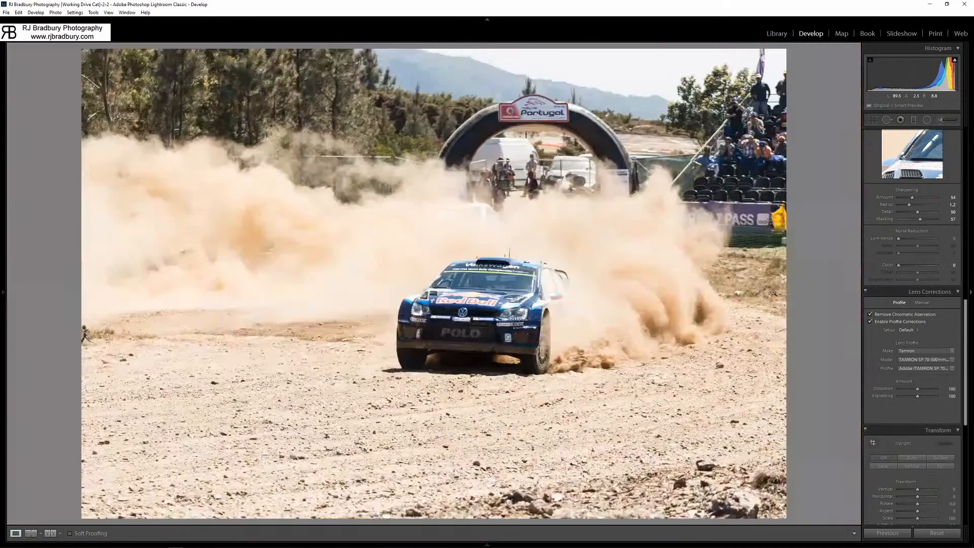
Increase Texture to +20 and Clarity to +16.
scroll(927, 243, up, 5)
scroll(944, 241, up, 3)
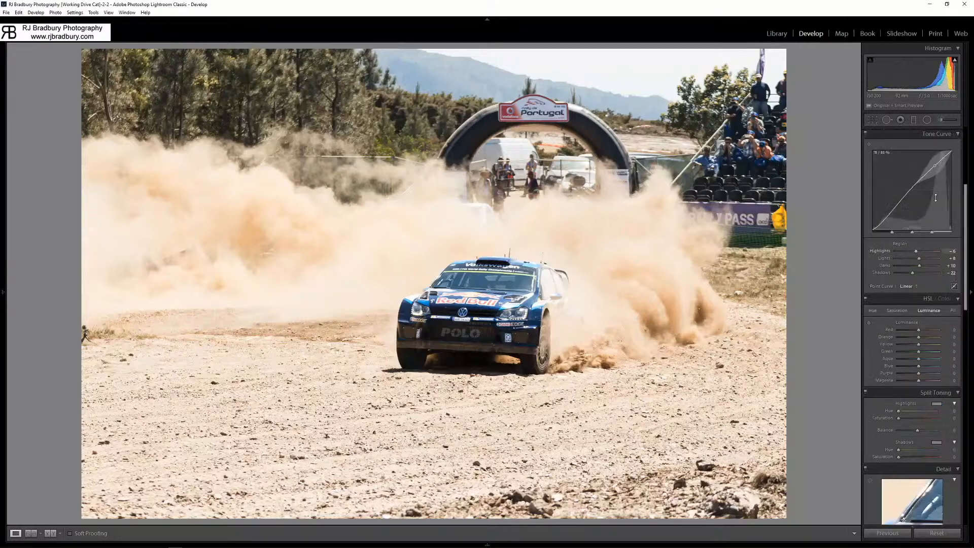
scroll(944, 253, up, 3)
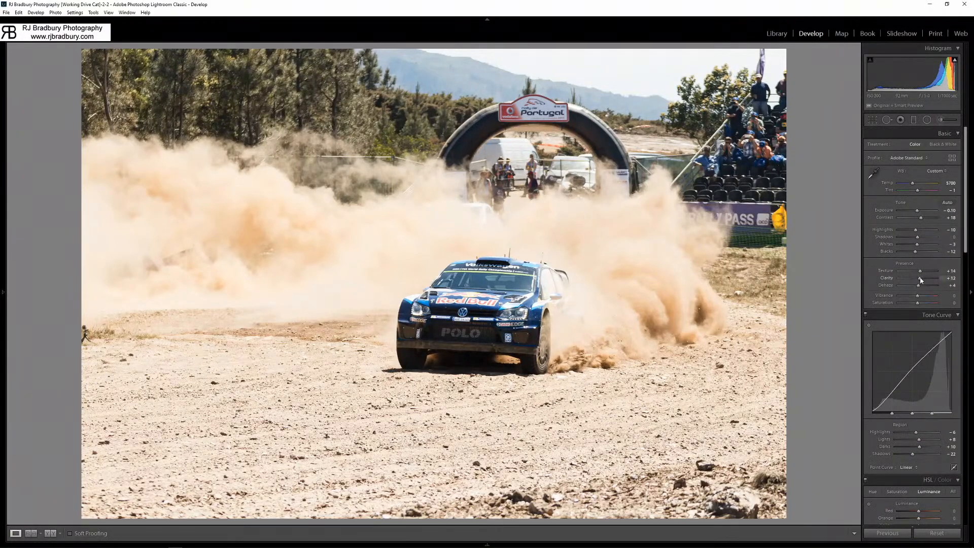
drag(919, 279, 921, 272)
Crop the photo tighter by trimming its left side, upper edge and lower edge, keeping the full stand beside the arch.
click(872, 120)
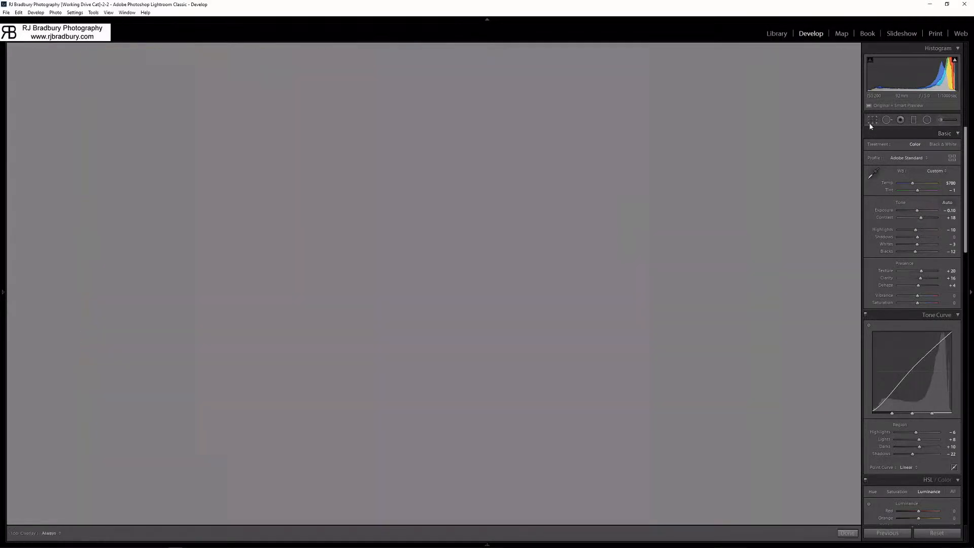
drag(81, 45, 100, 60)
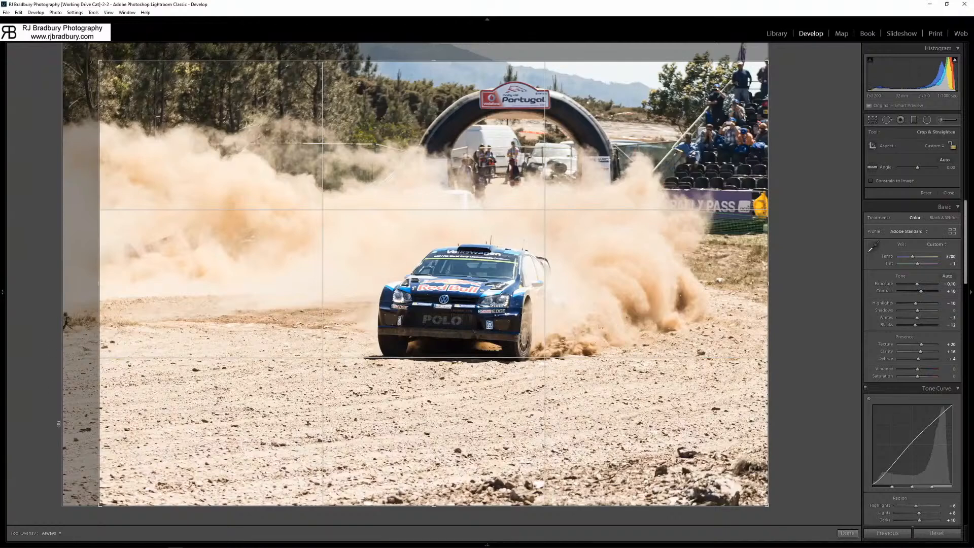
drag(97, 506, 114, 490)
key(Return)
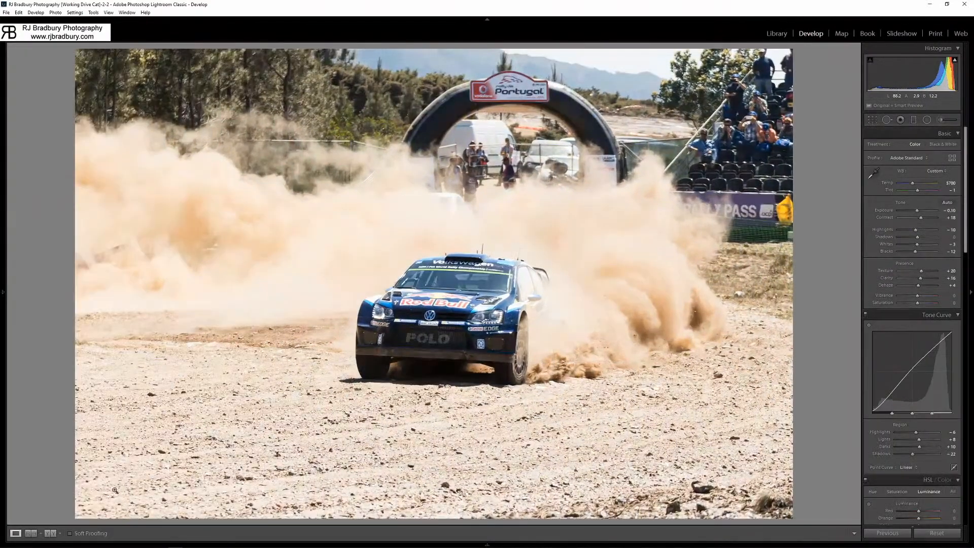
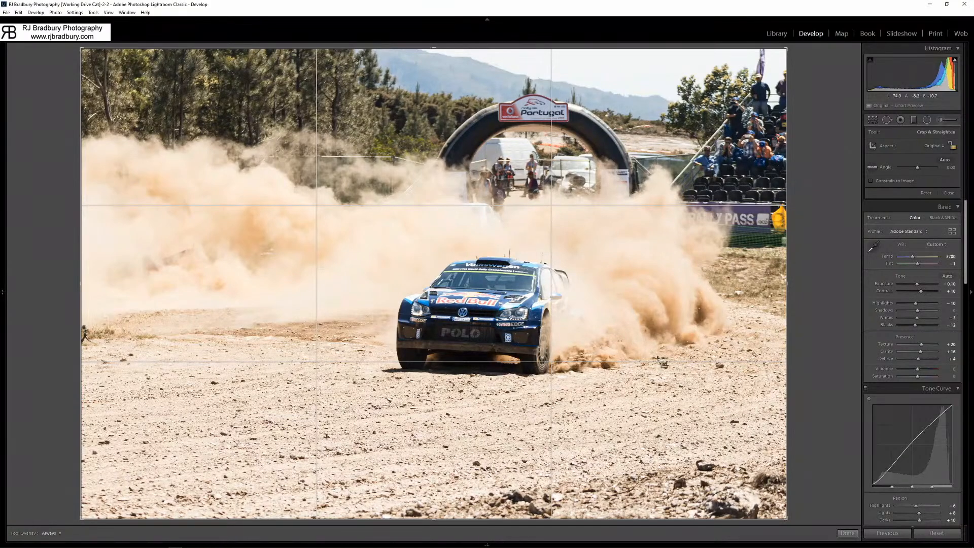
Apply the crop, check the arch sign up close, and crop tighter by trimming the photo's left side and lower edge.
click(846, 532)
click(547, 109)
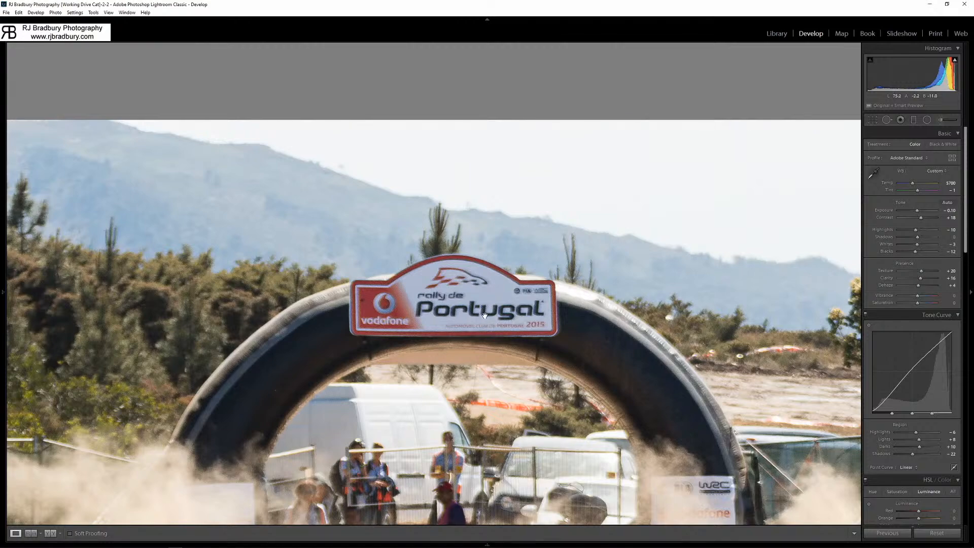
click(406, 313)
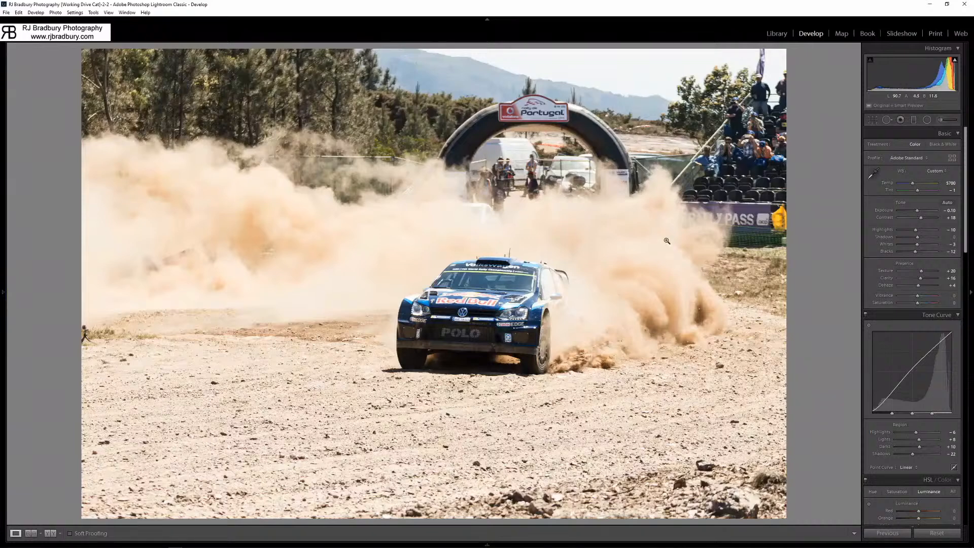
click(873, 122)
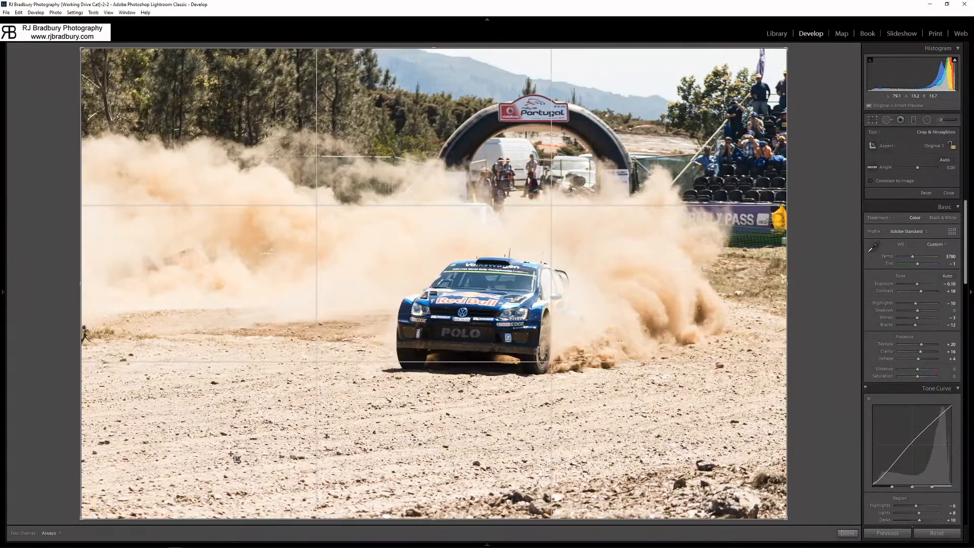
drag(81, 518, 110, 504)
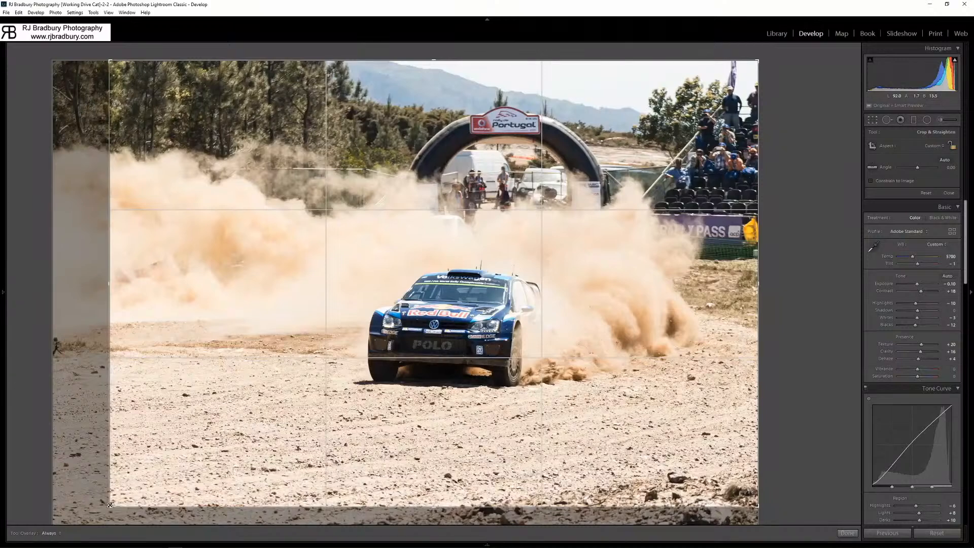
key(Return)
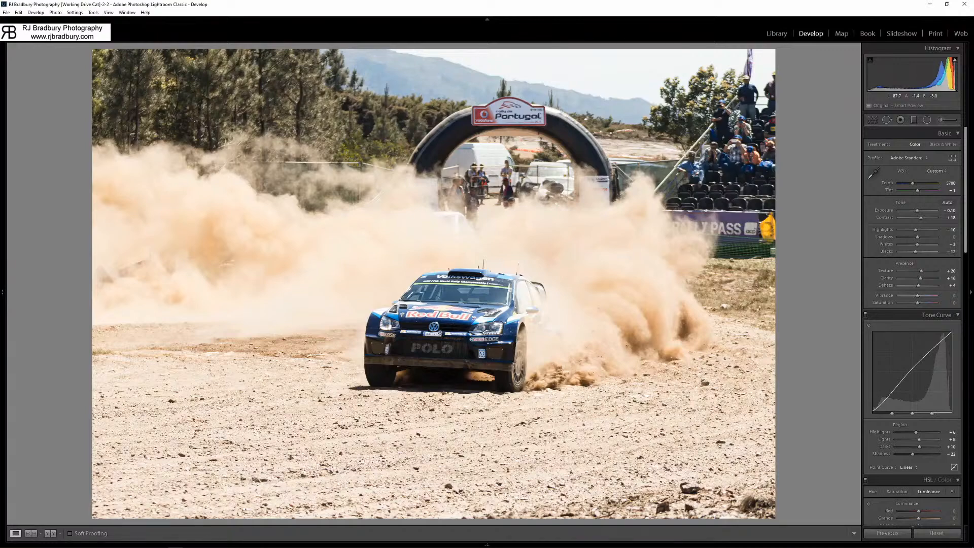
Inspect the car, its front wheel and the dust cloud at close range for detail and sharpness.
drag(485, 346, 548, 405)
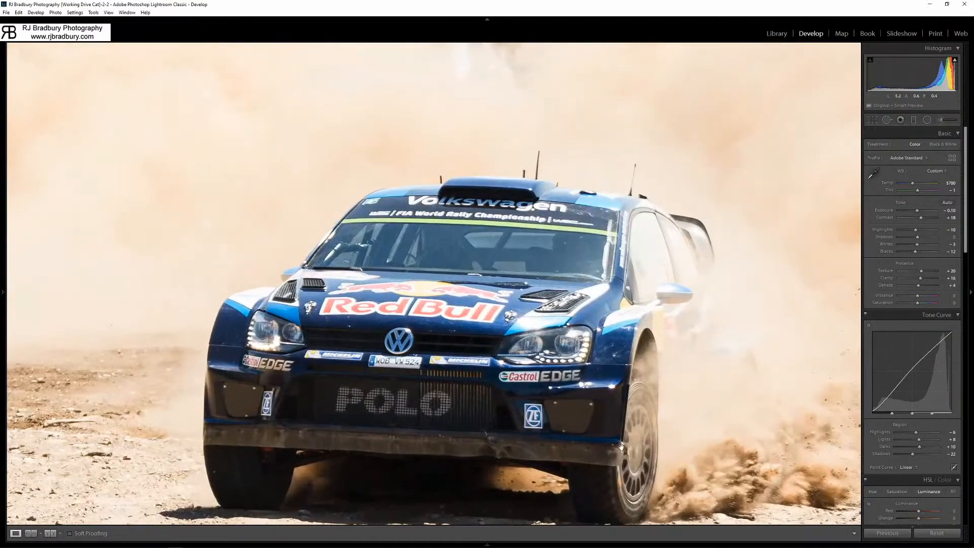
drag(622, 447, 306, 367)
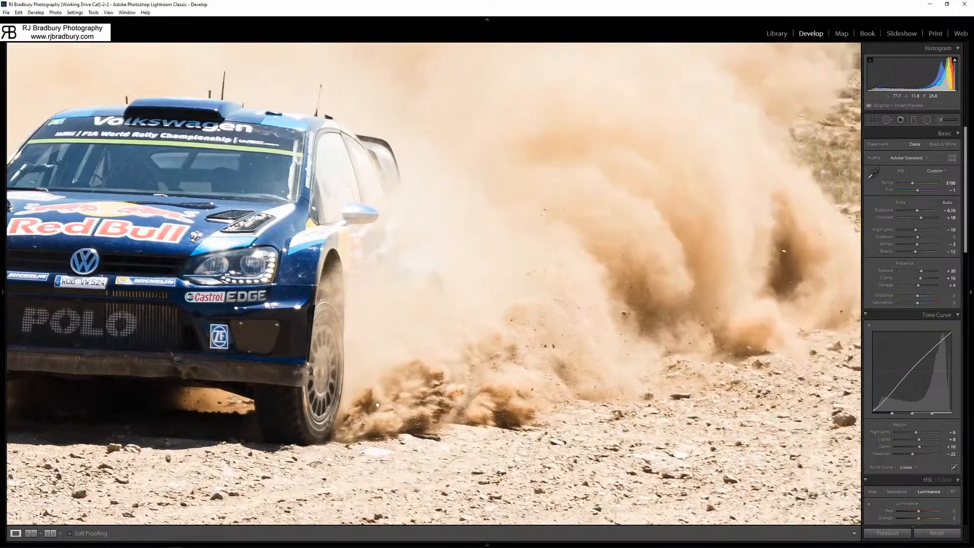
drag(377, 404, 349, 420)
drag(422, 417, 613, 350)
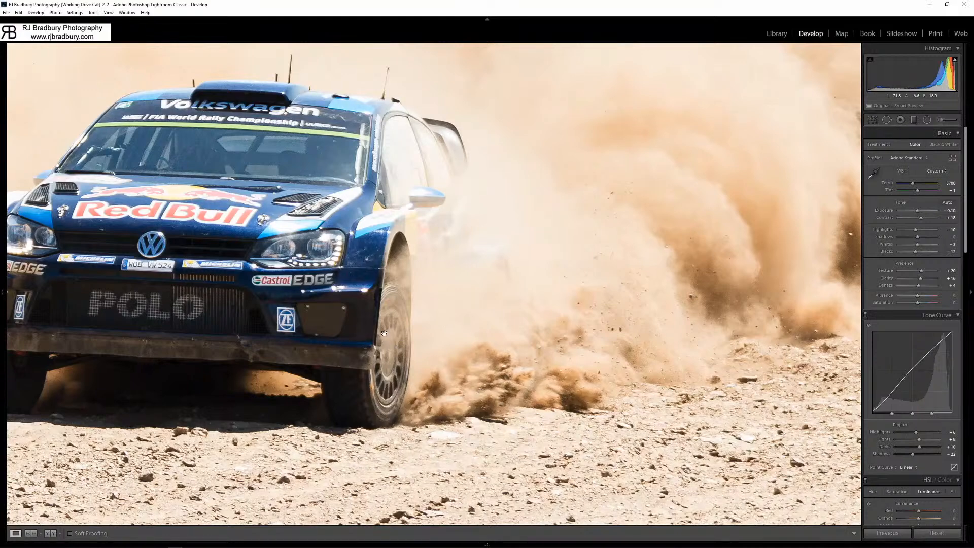
drag(312, 292, 473, 308)
drag(641, 326, 359, 343)
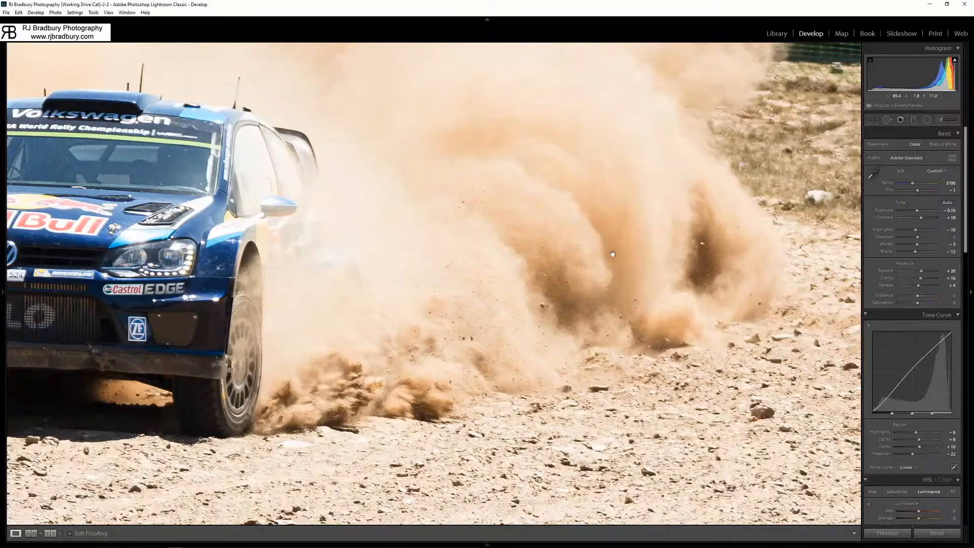
drag(628, 345, 430, 315)
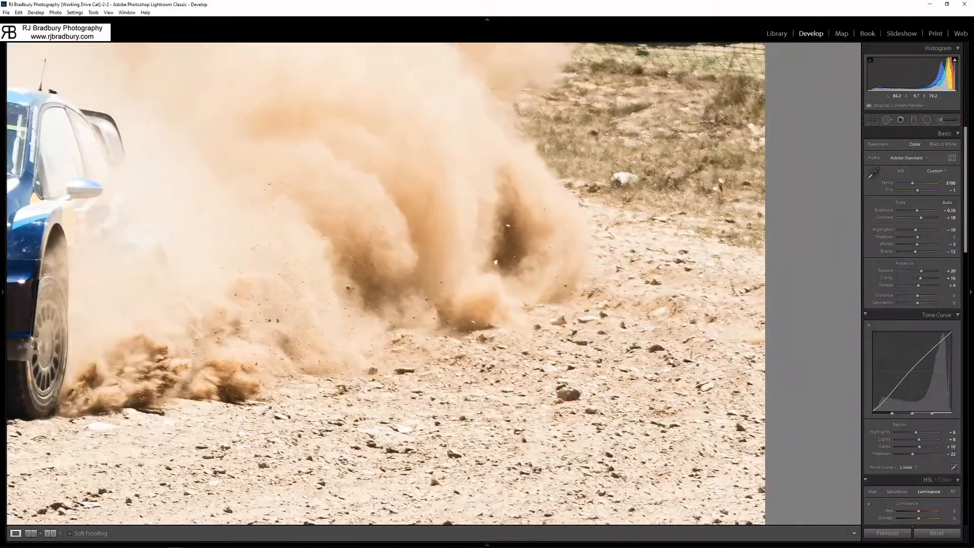
drag(285, 328, 642, 350)
click(412, 320)
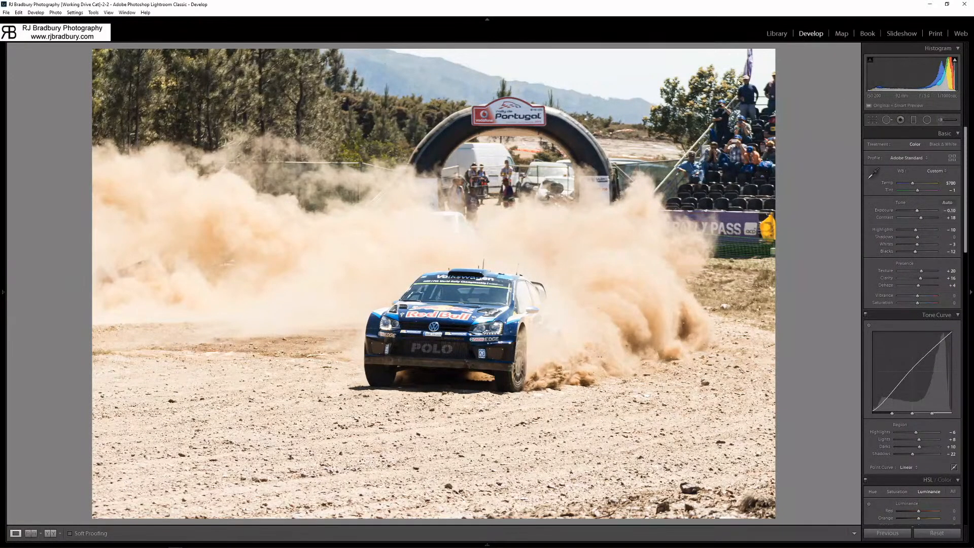
Lower Exposure to -0.20 and briefly show the photo's camera and exposure information overlay.
key(minus)
key(minus)
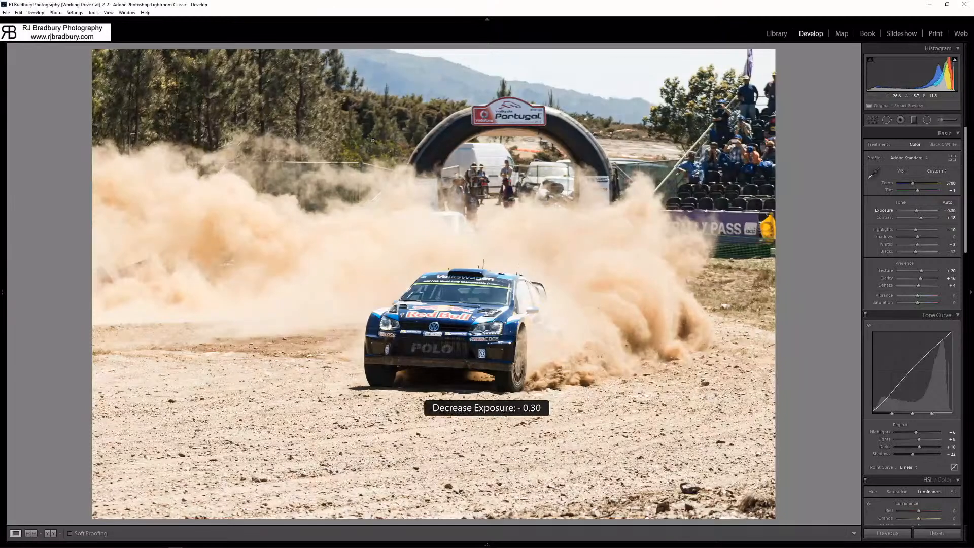
key(ctrl+z)
key(ctrl+z)
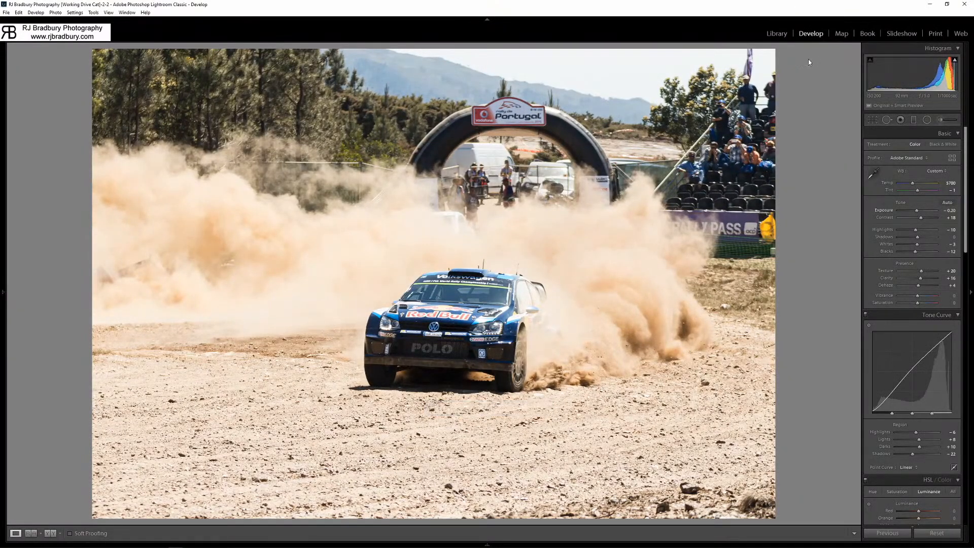
key(i)
key(i)
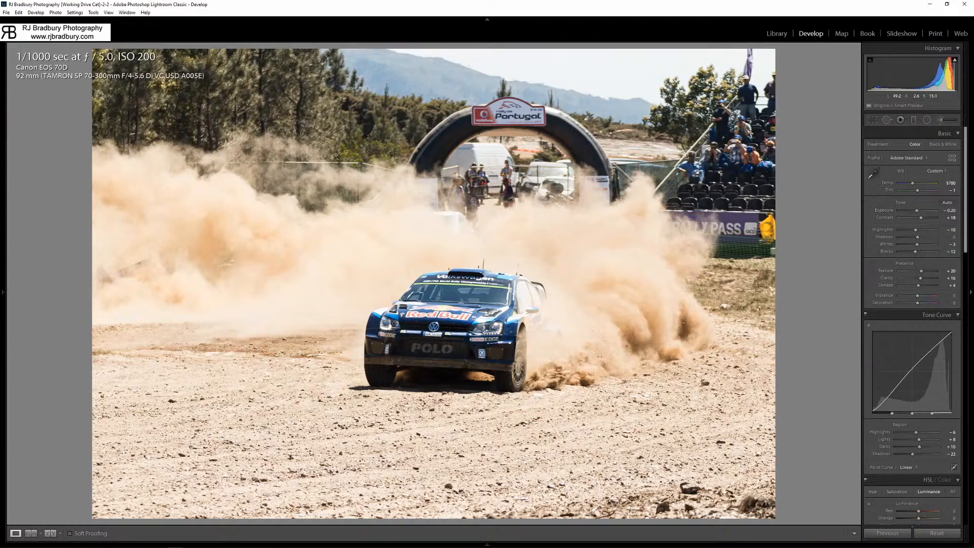
key(i)
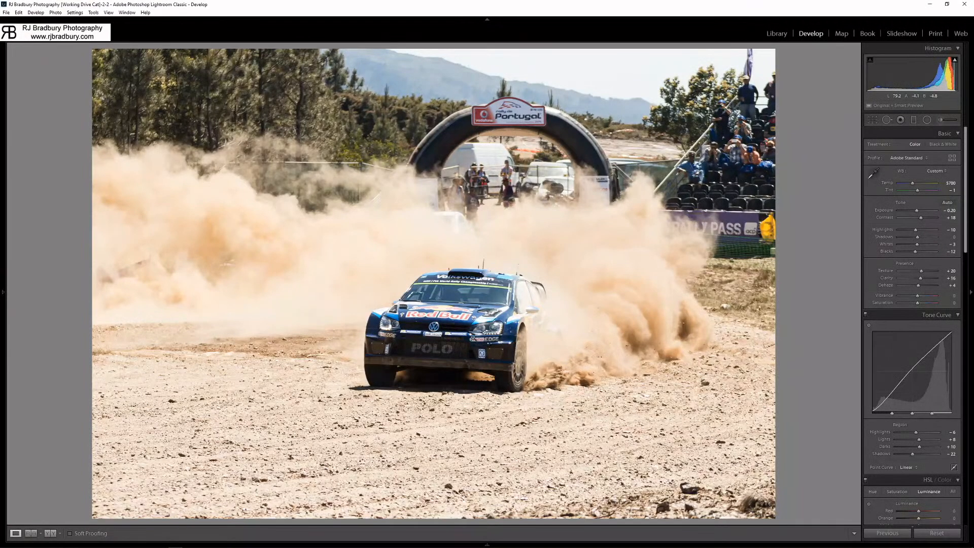
Examine the car's front up close, try Shadows at +100 and +78, and set Shadows to -4.
click(473, 339)
drag(539, 314, 424, 341)
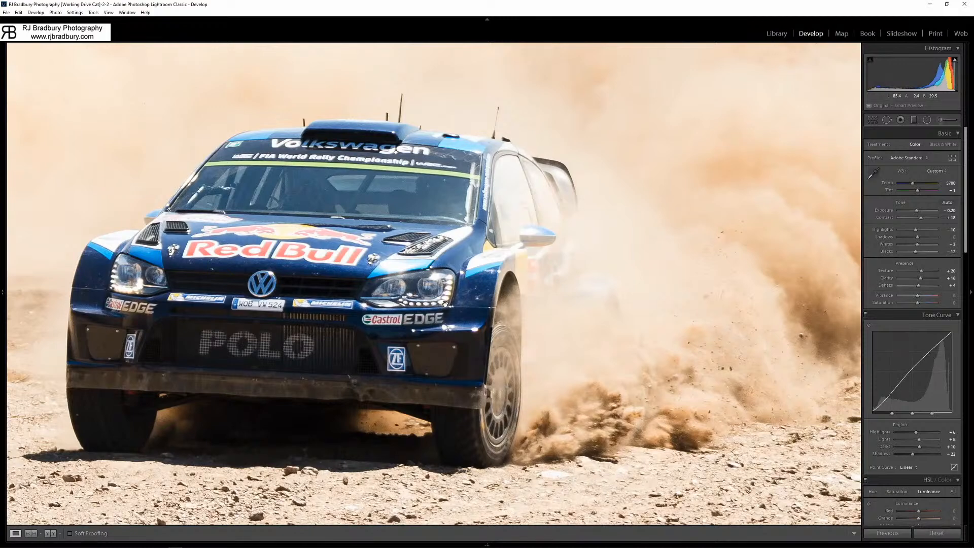
drag(395, 304, 461, 353)
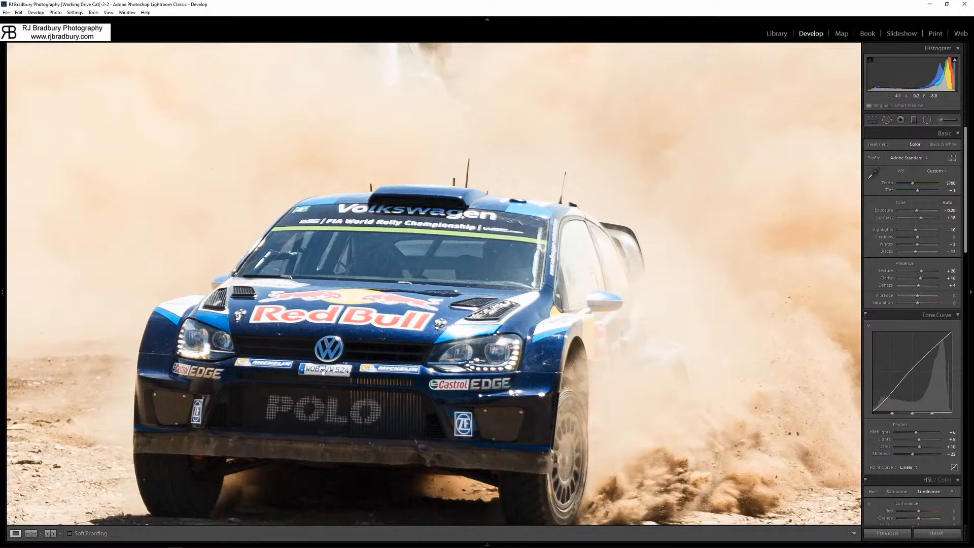
drag(343, 354, 266, 316)
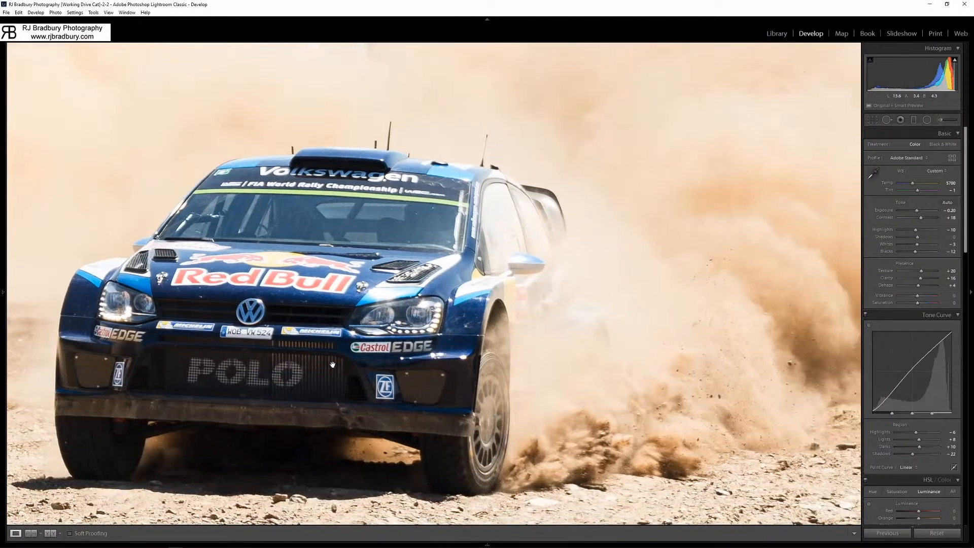
drag(341, 249, 367, 343)
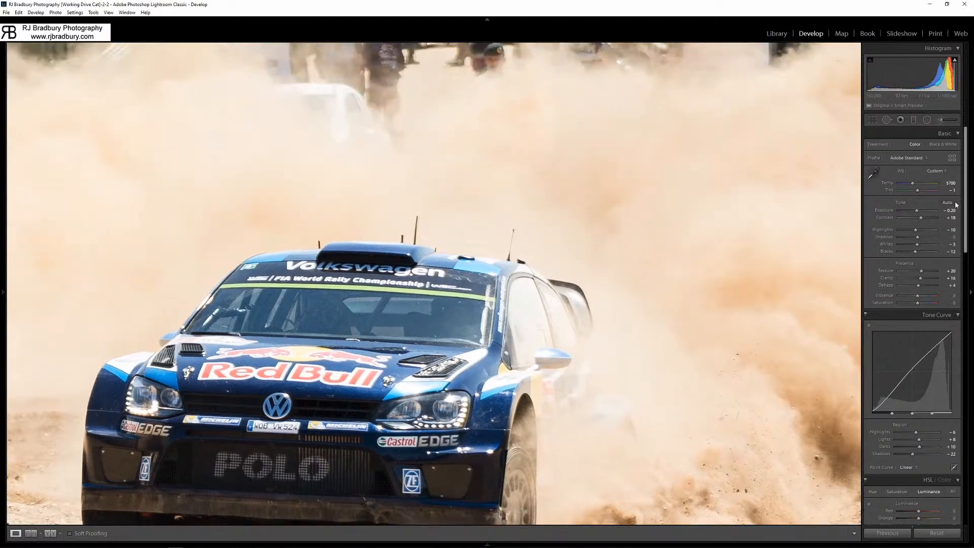
drag(918, 240, 939, 242)
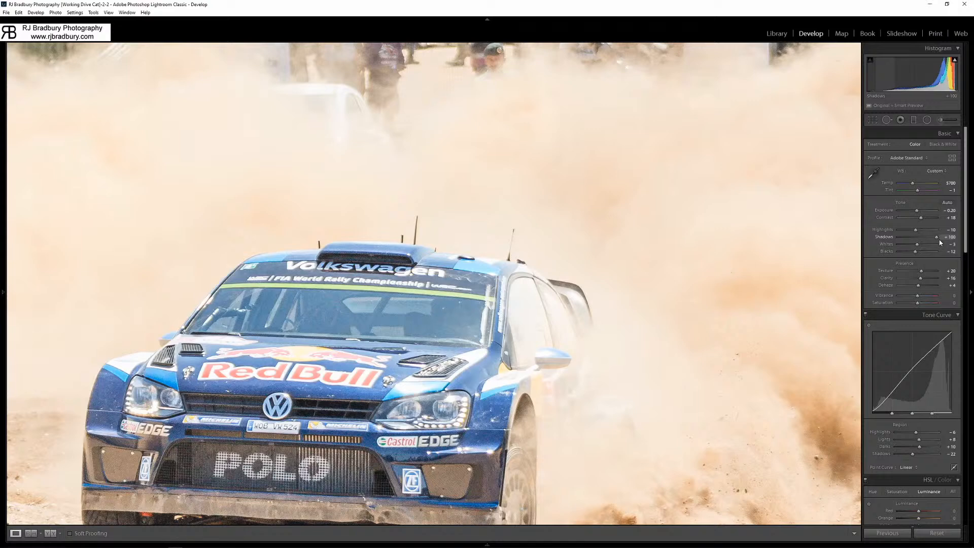
drag(936, 239, 932, 237)
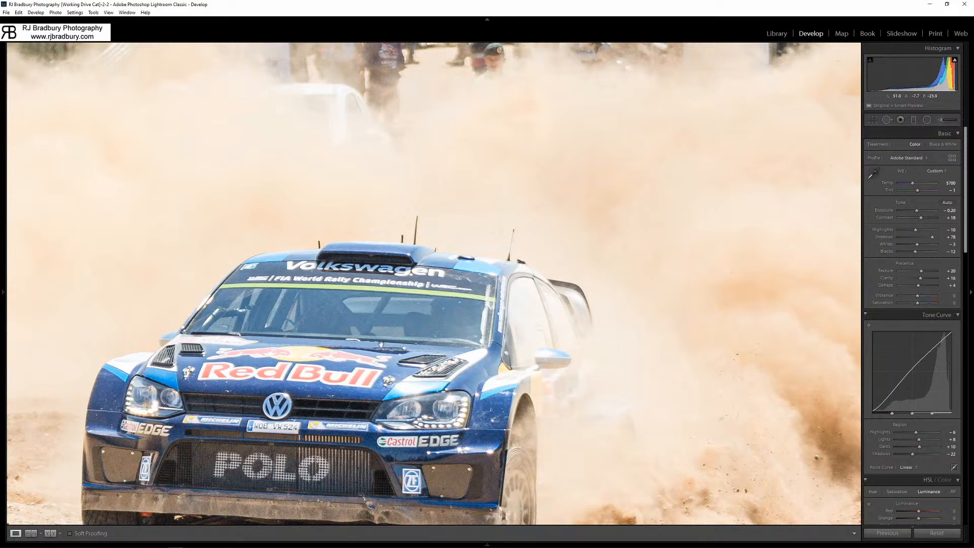
drag(932, 237, 917, 238)
double_click(916, 237)
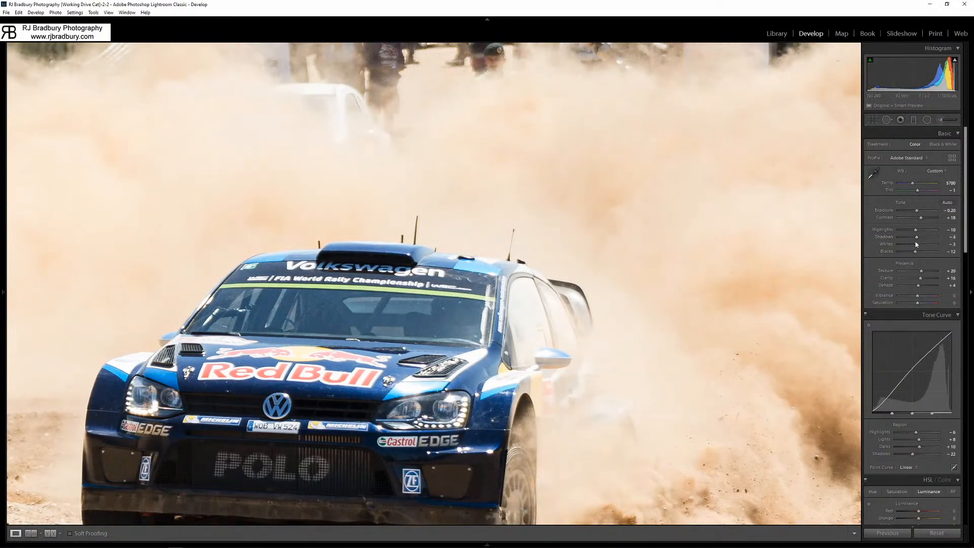
click(368, 294)
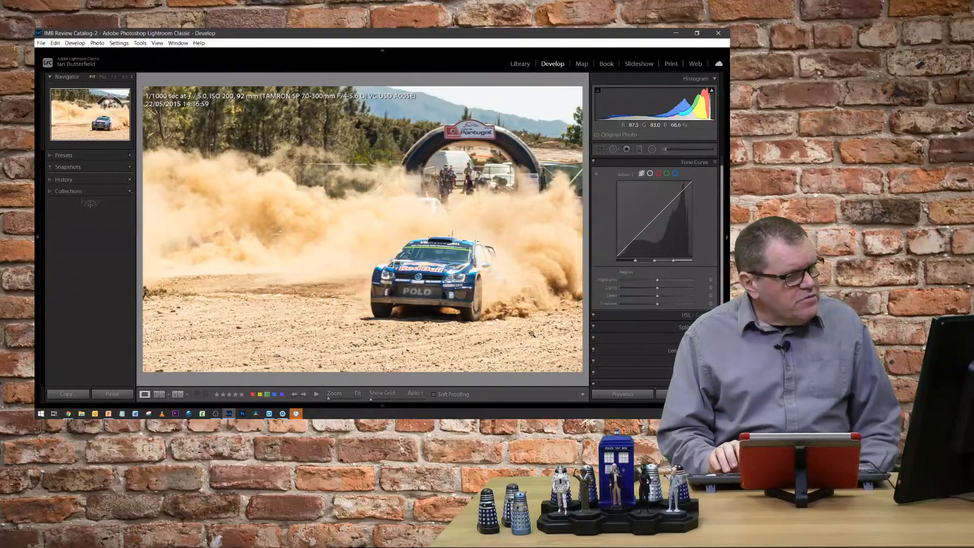
Compare the two rally car versions, checking the second one at 1:1 and returning to the first.
key(Right)
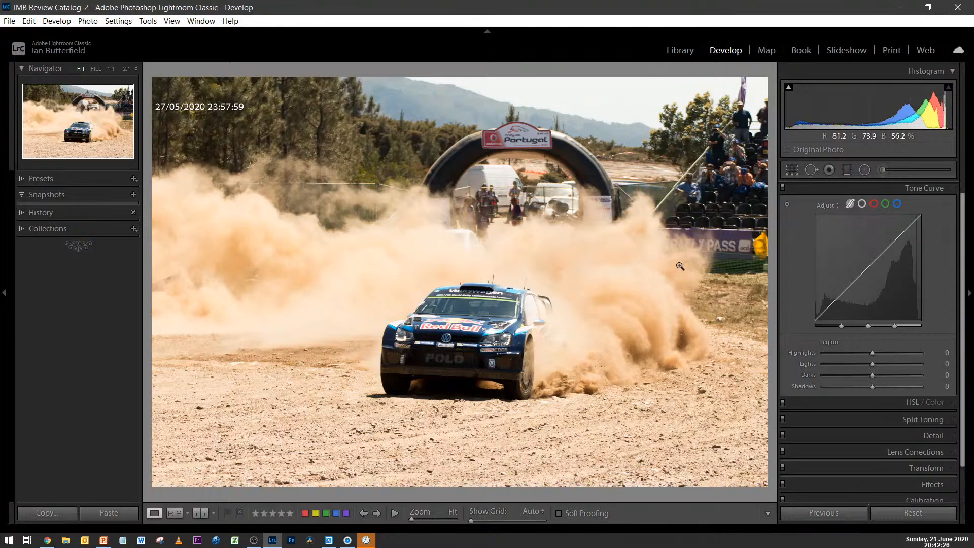
click(507, 456)
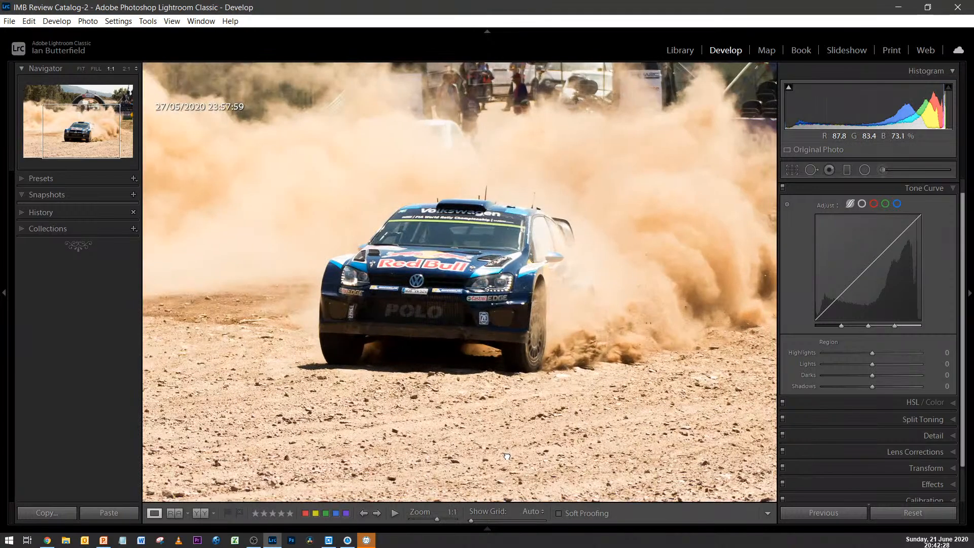
click(508, 456)
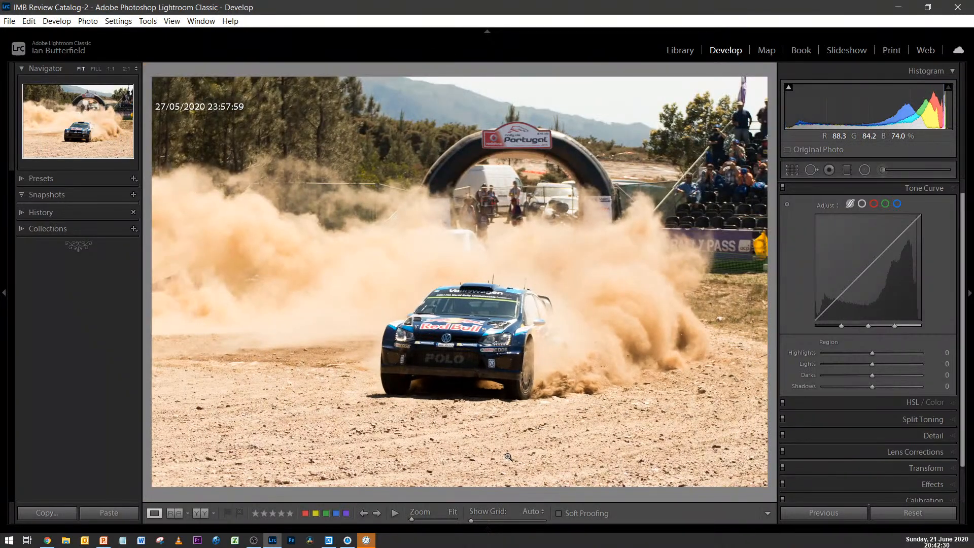
mouse_move(507, 531)
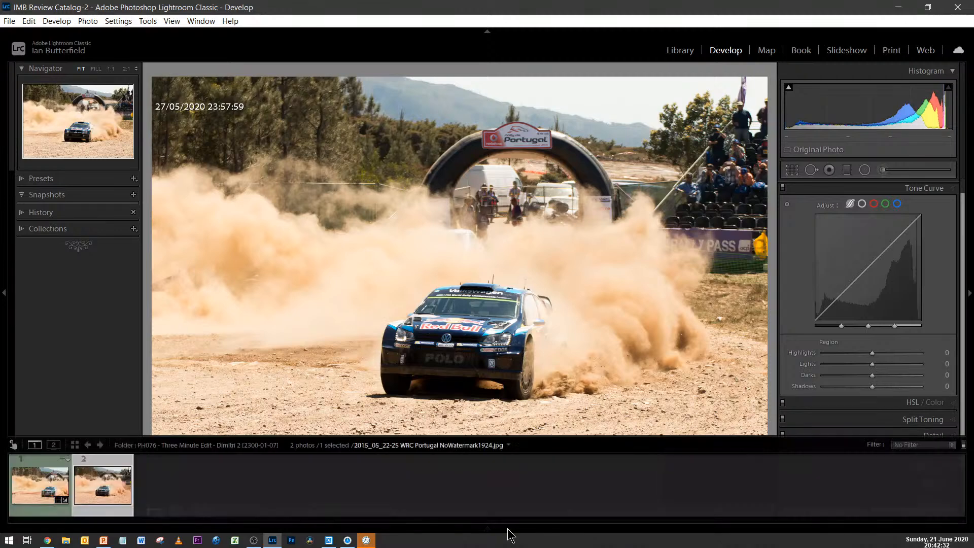
click(48, 489)
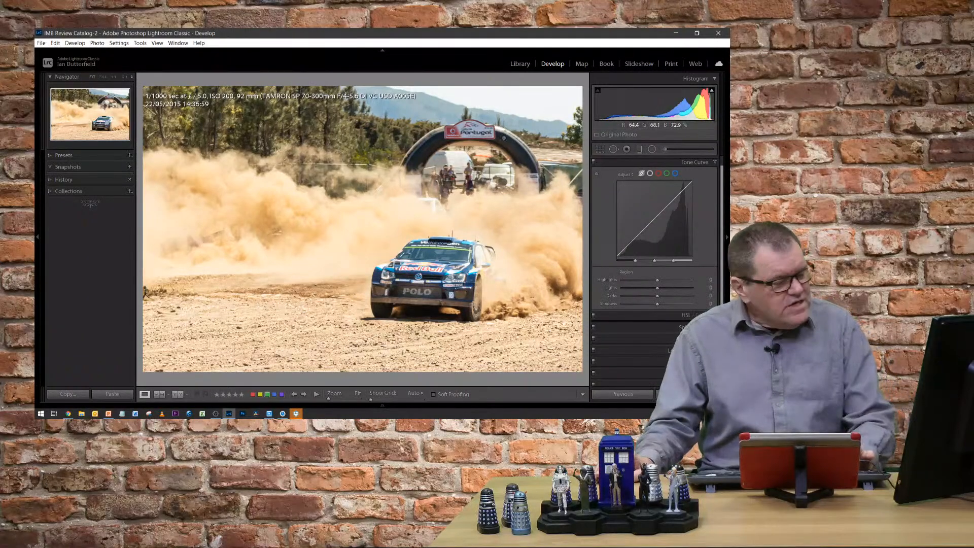
Crop the first version tightly around the car, trimming the upper, left and lower edges and extending right into the dust, and compare versions.
key(r)
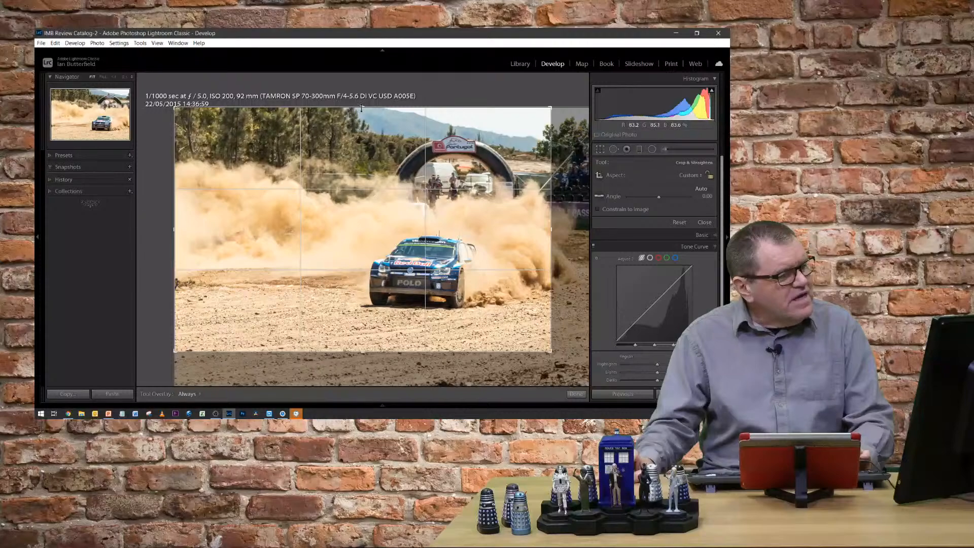
drag(358, 107, 365, 136)
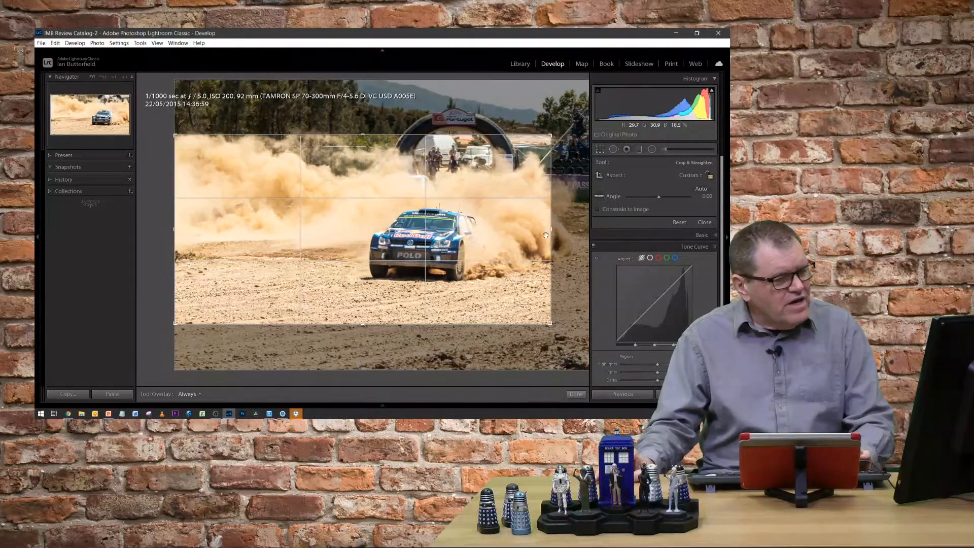
drag(543, 231, 561, 230)
drag(169, 231, 215, 239)
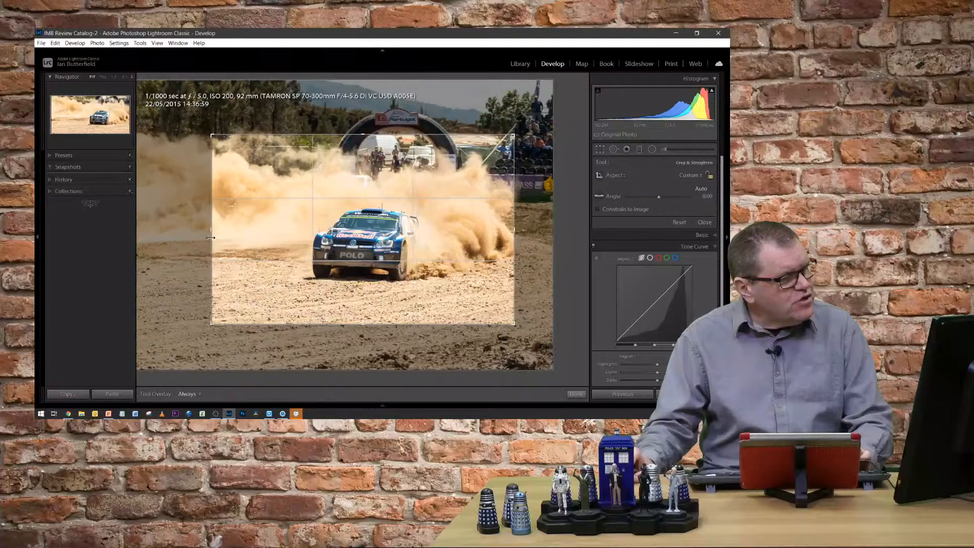
drag(516, 234, 510, 234)
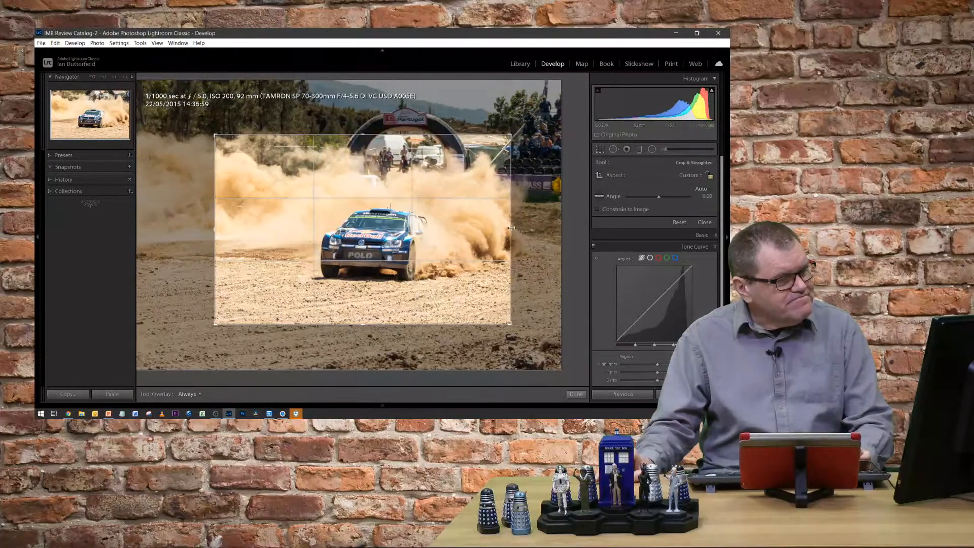
drag(364, 324, 363, 317)
key(Return)
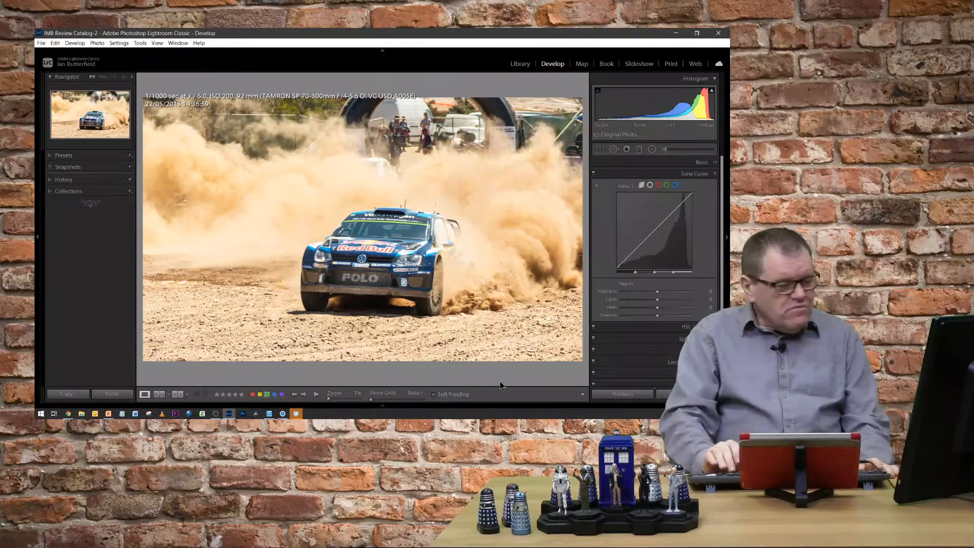
key(Right)
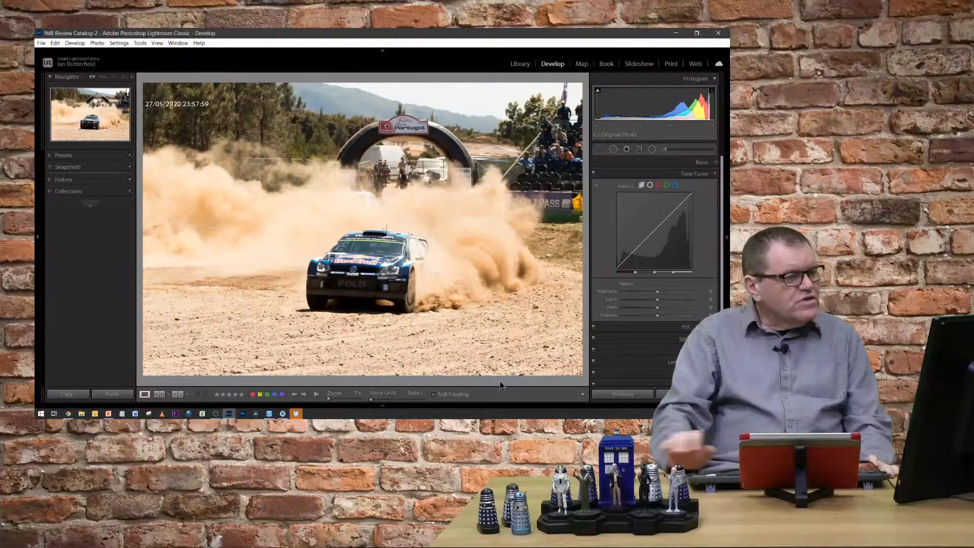